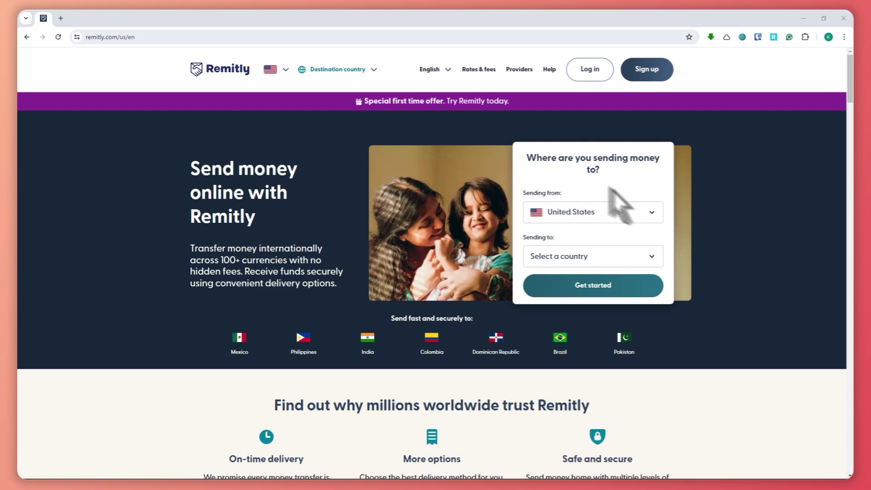
# - Choose Philippines as the destination country and start the transfer
pyautogui.click(589, 256)
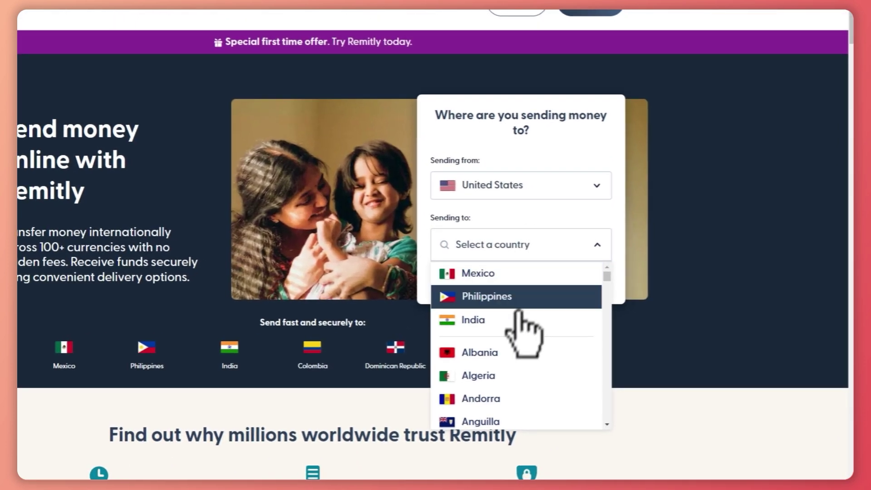
pyautogui.click(499, 297)
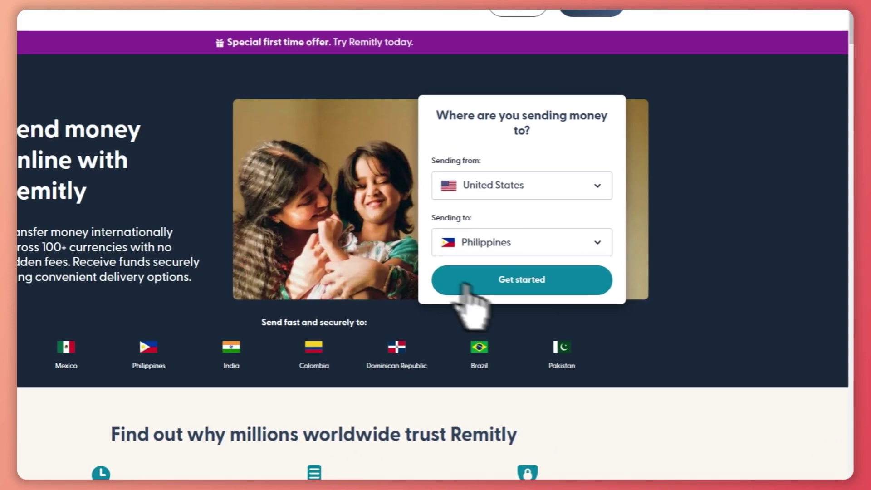
pyautogui.click(593, 281)
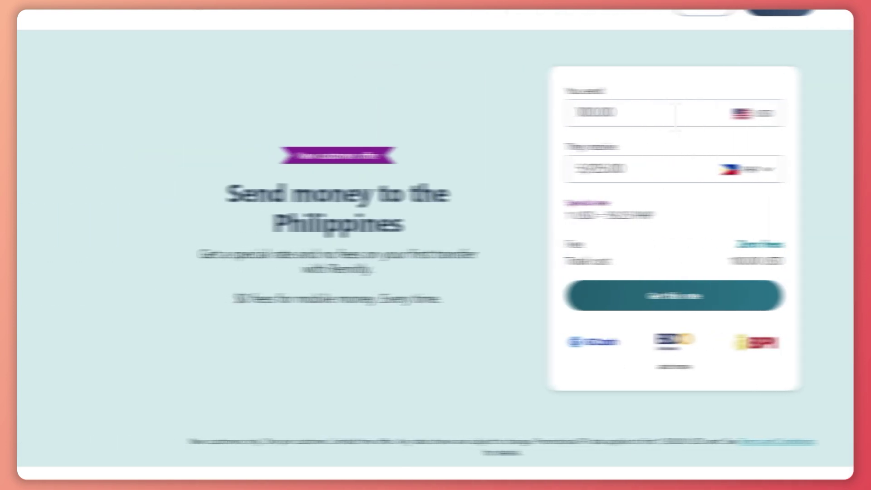
# - Change the send amount from 100.00 to 50 USD and lock in the rate
pyautogui.moveTo(572, 114); pyautogui.dragTo(346, 128)
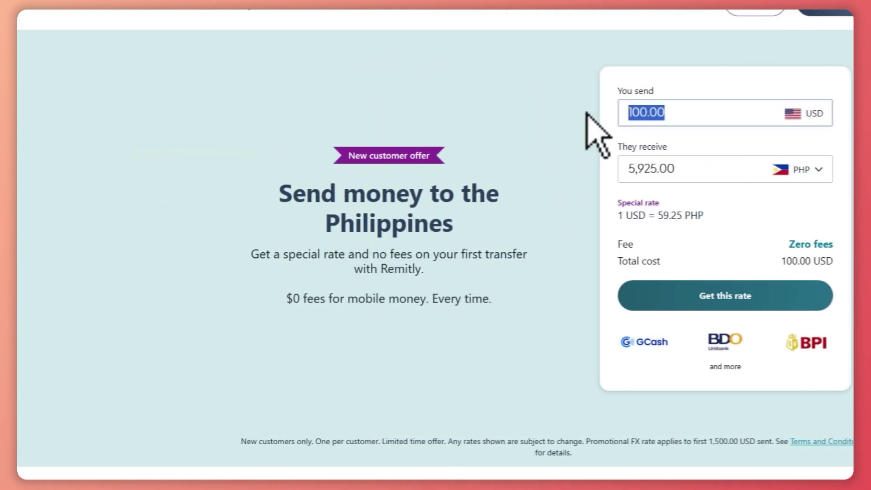
pyautogui.write('50')
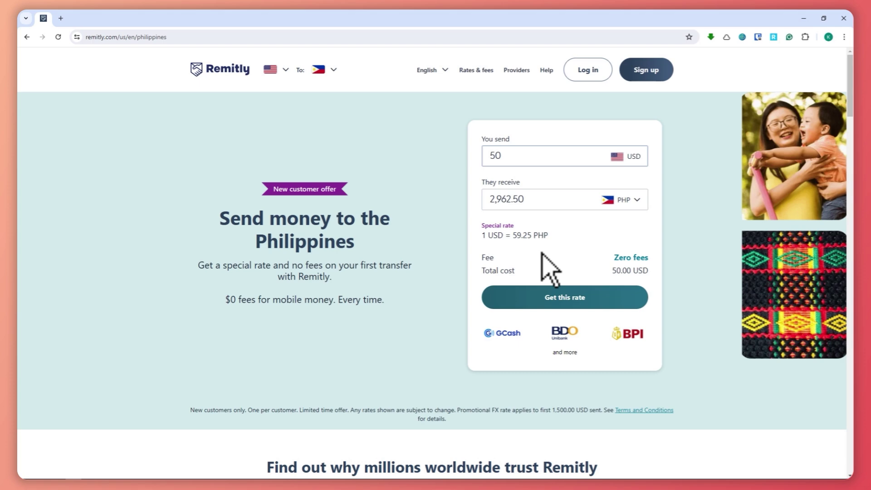
pyautogui.click(571, 298)
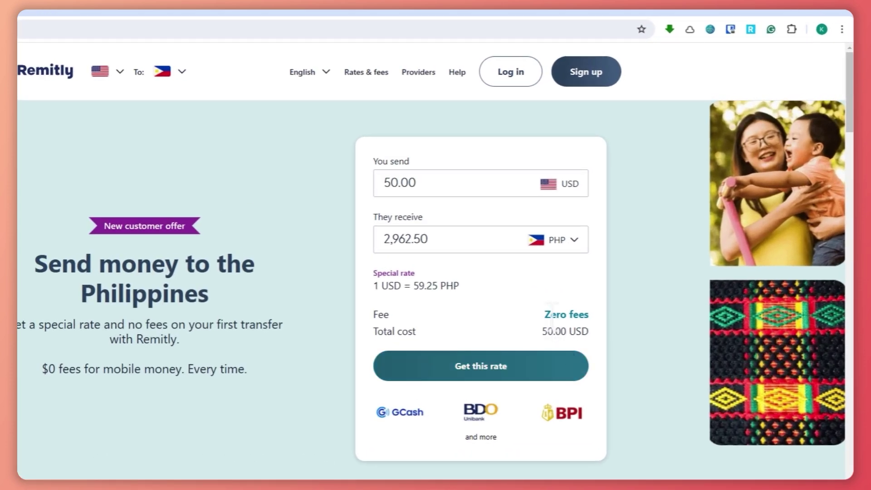
pyautogui.moveTo(551, 308); pyautogui.dragTo(593, 308)
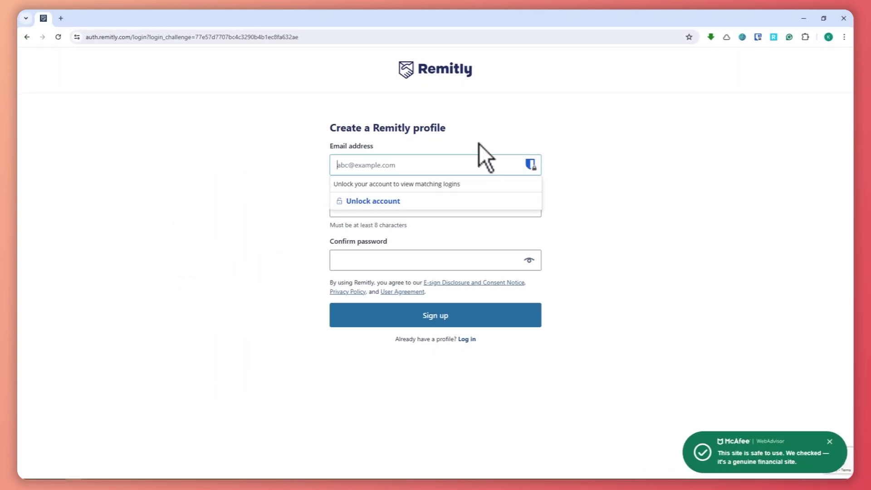
# - Sign up using the saved email suggestion and a confirmed account password
pyautogui.moveTo(346, 128); pyautogui.dragTo(435, 128)
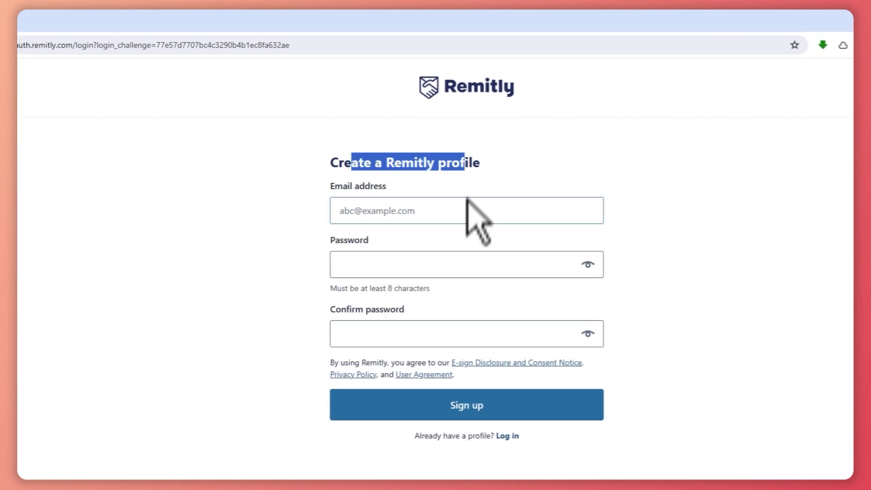
pyautogui.click(449, 209)
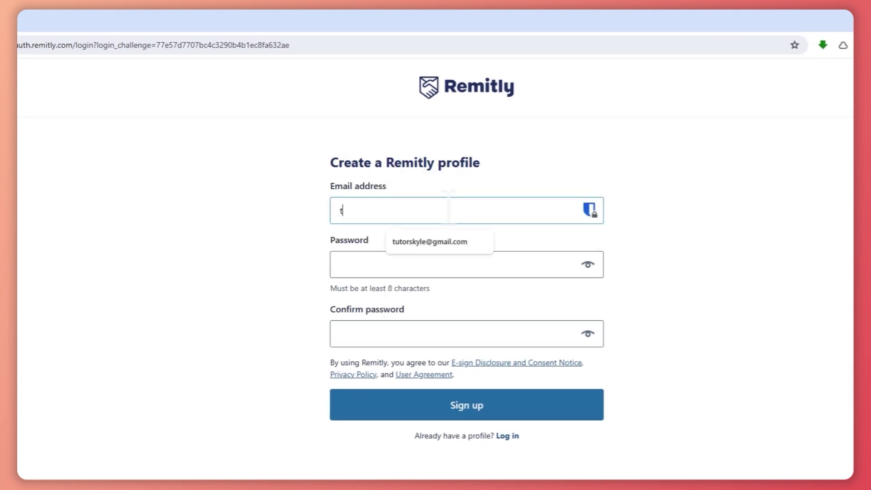
pyautogui.click(454, 241)
pyautogui.click(446, 264)
pyautogui.write('••••••••')
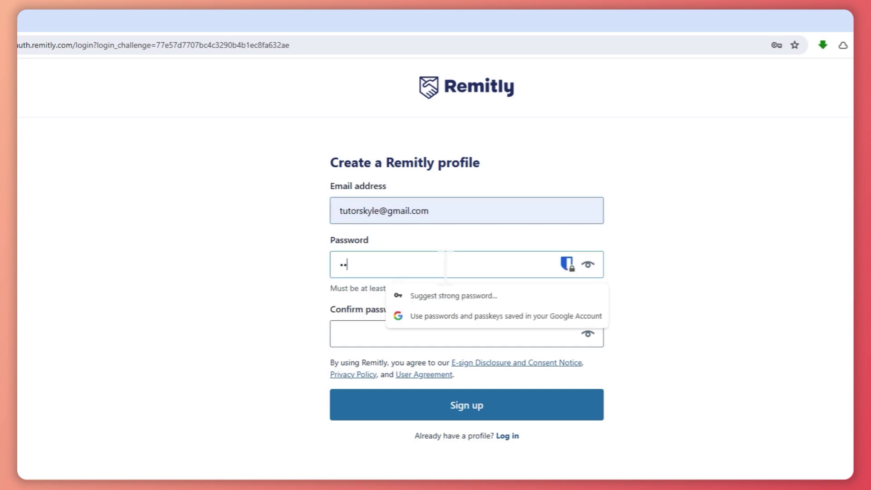
pyautogui.write('•••••')
pyautogui.press('Tab')
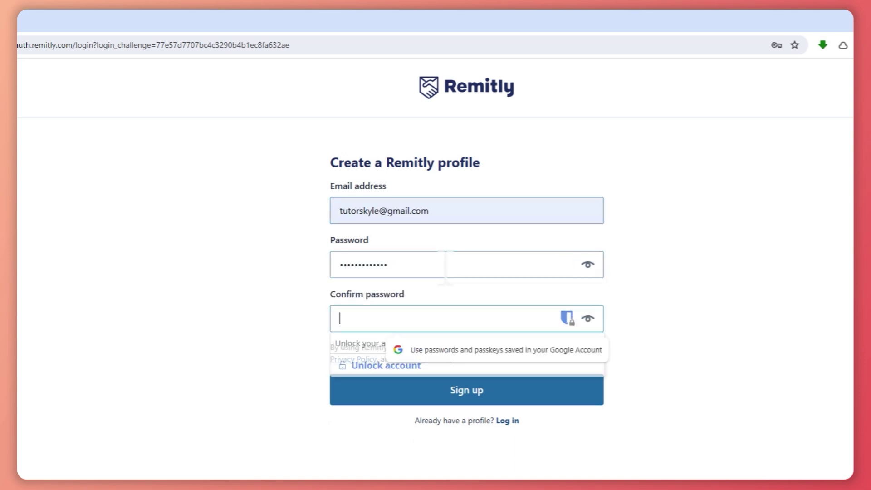
pyautogui.write('•••••••••••••')
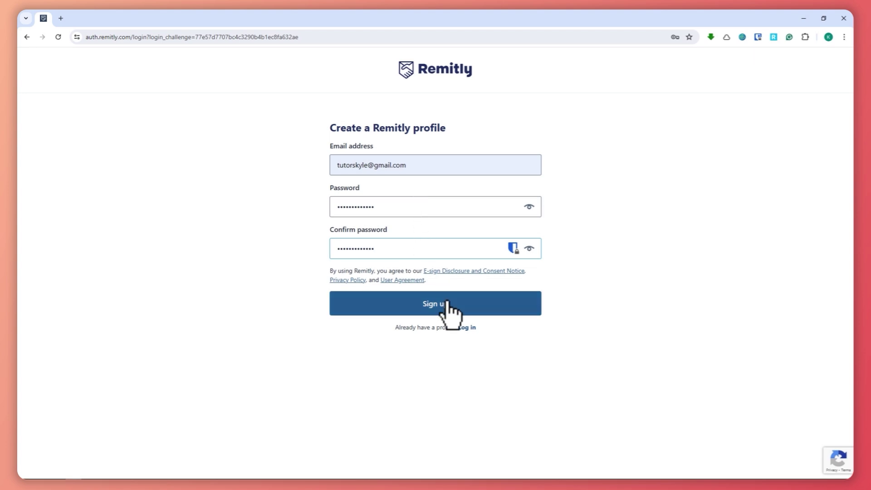
pyautogui.click(447, 303)
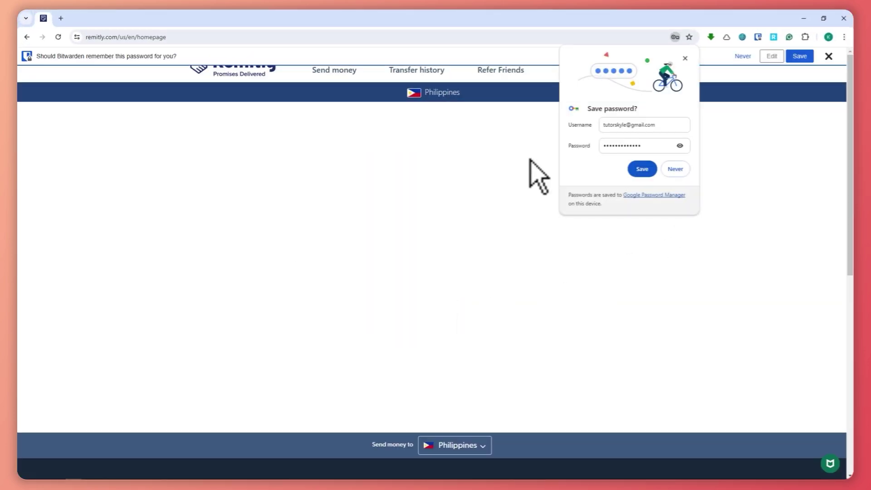
# - Decline Chrome's password save and keep Philippines as the destination country
pyautogui.click(685, 171)
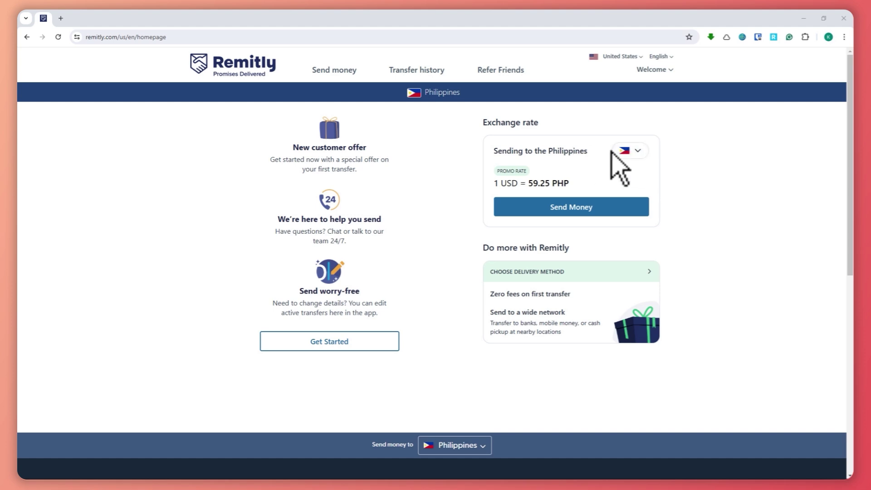
pyautogui.click(629, 150)
pyautogui.scroll(-3, 548, 236)
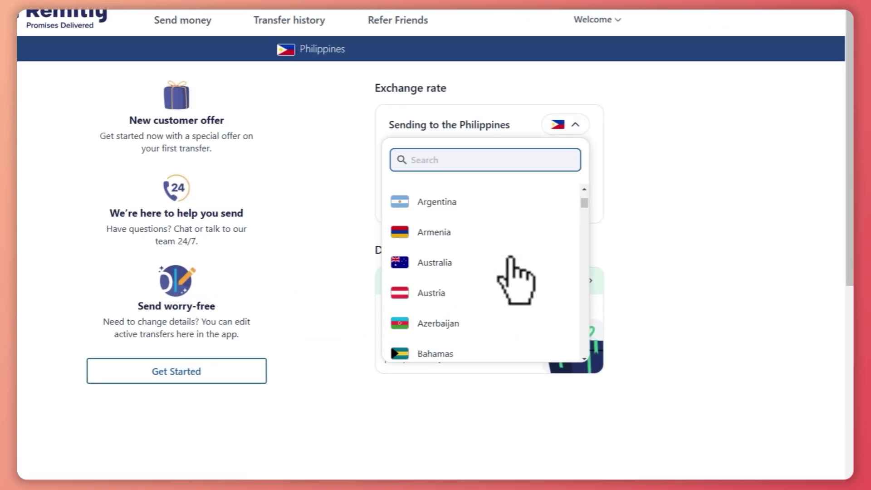
pyautogui.scroll(-6, 510, 258)
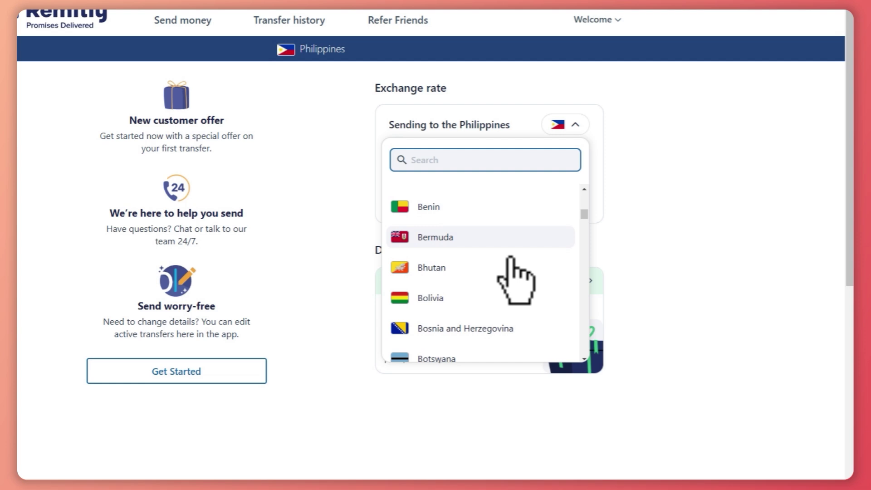
pyautogui.scroll(-3, 511, 257)
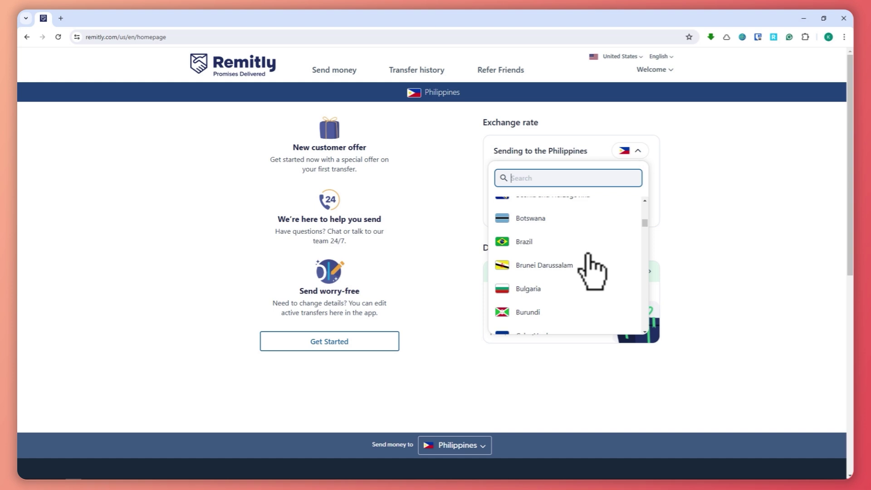
pyautogui.scroll(-4, 589, 268)
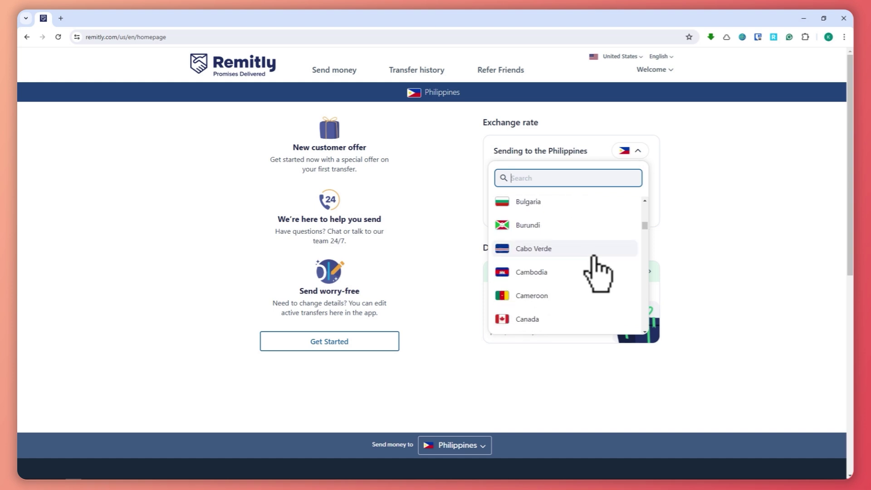
pyautogui.scroll(4, 592, 267)
pyautogui.click(633, 151)
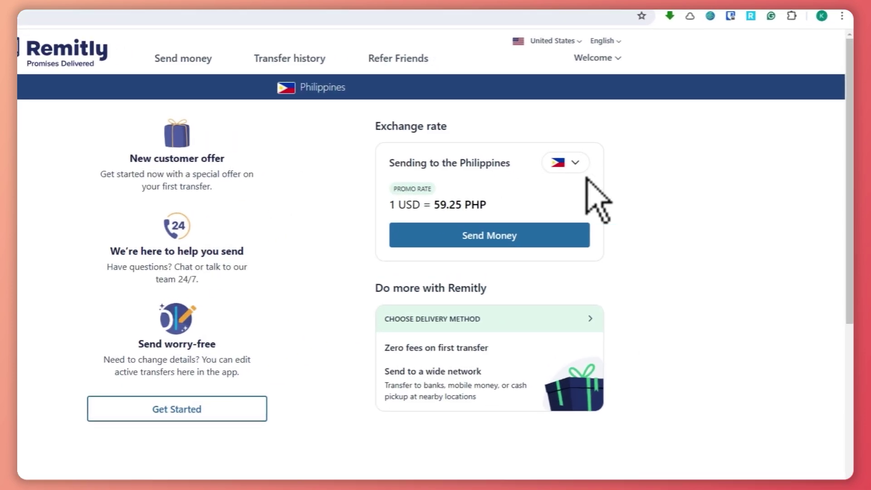
# - Start the Philippines transfer and look over the delivery method choices
pyautogui.click(491, 241)
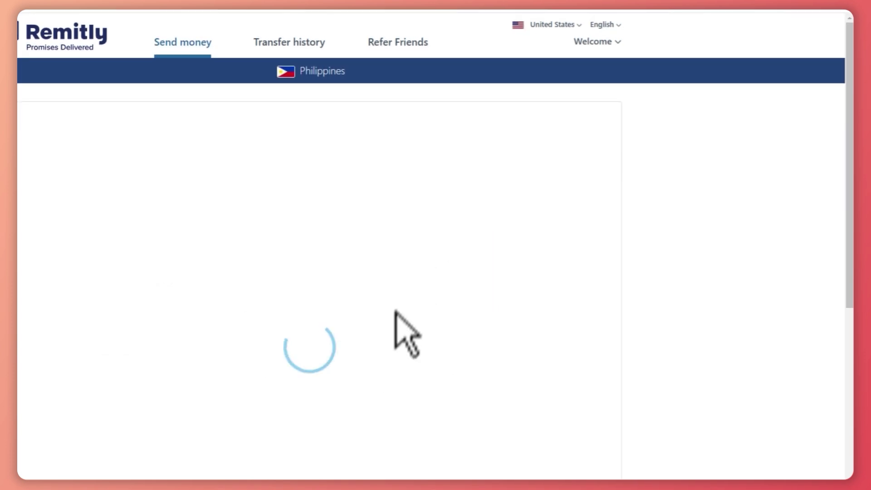
pyautogui.click(260, 340)
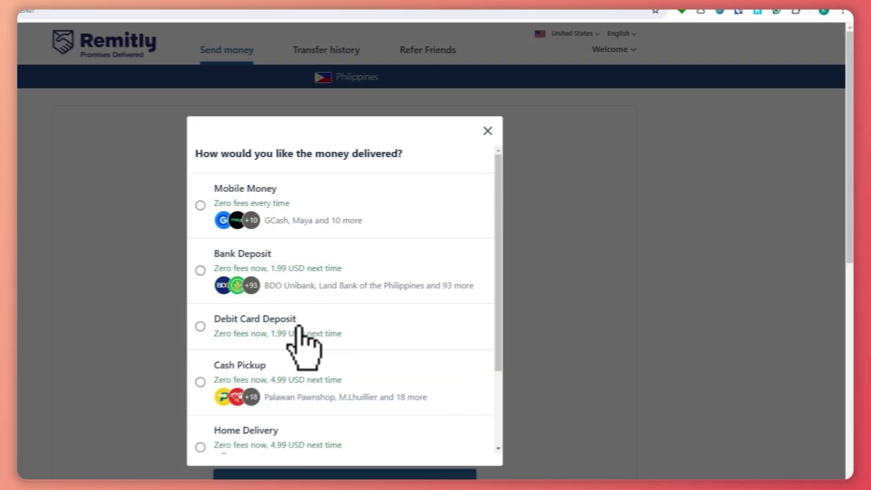
pyautogui.scroll(-5, 382, 327)
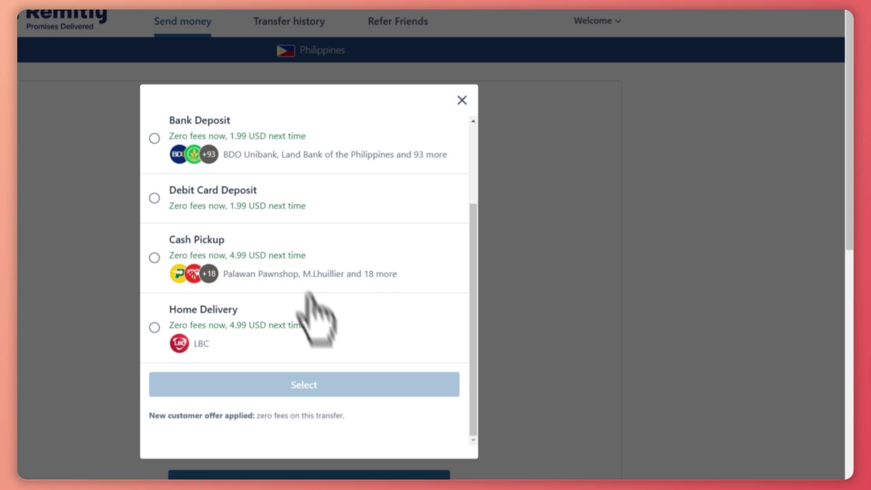
pyautogui.scroll(5, 347, 331)
pyautogui.click(697, 269)
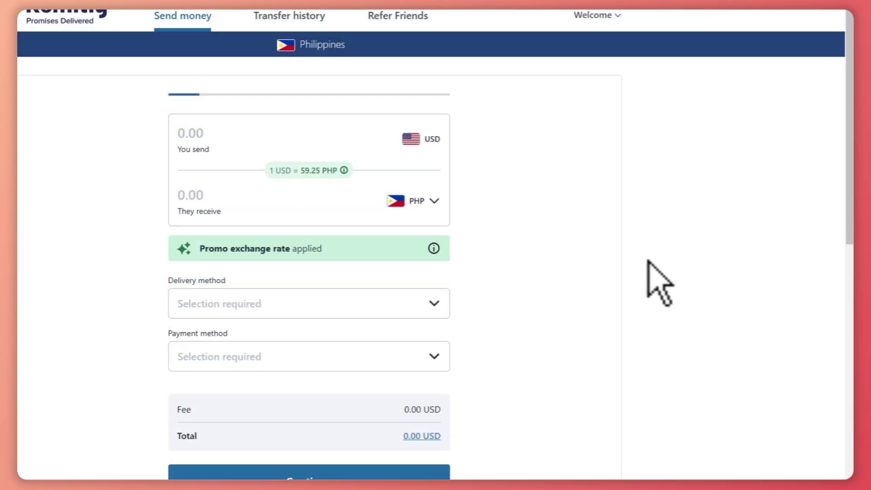
pyautogui.scroll(-2, 409, 213)
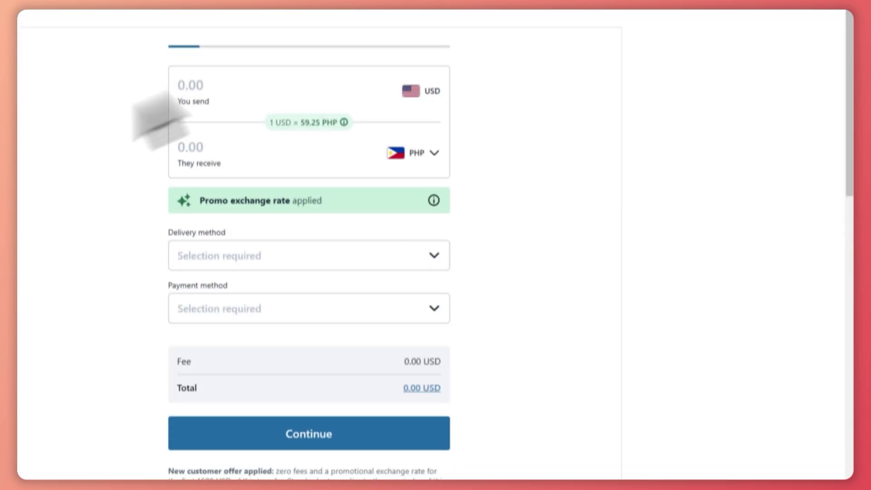
pyautogui.scroll(2, 538, 184)
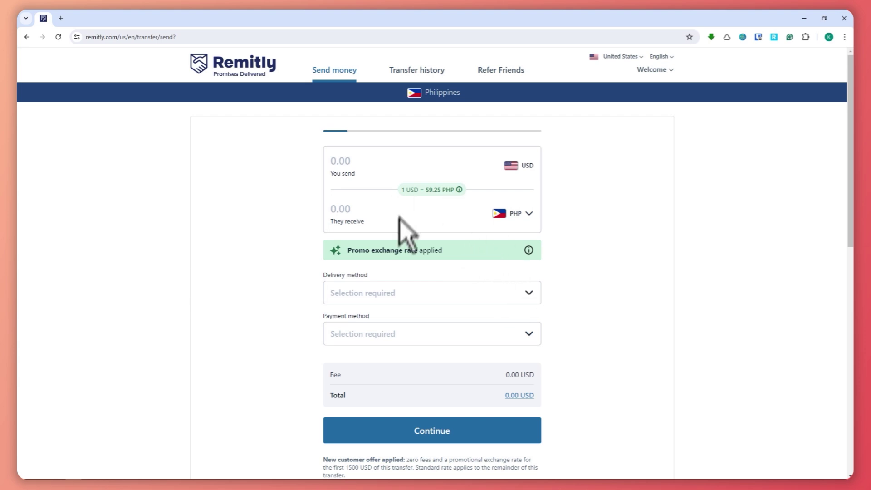
pyautogui.click(408, 293)
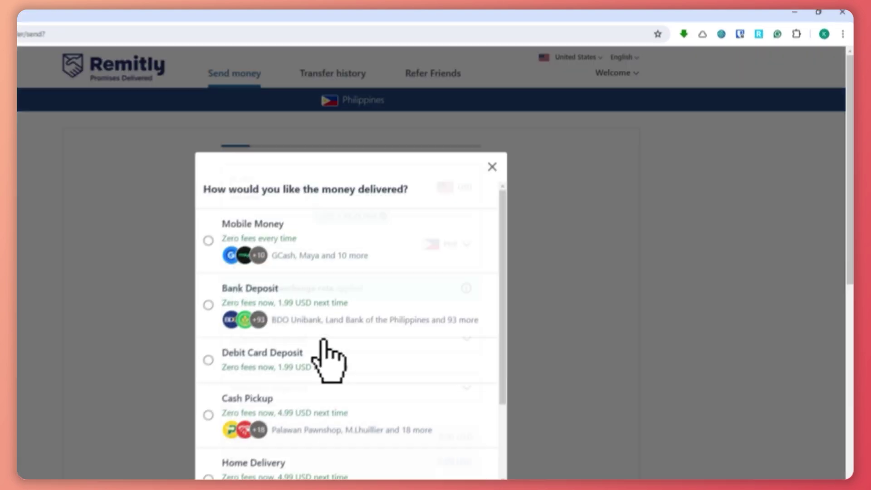
pyautogui.click(637, 218)
# - Choose Home Delivery as the delivery method
pyautogui.click(356, 185)
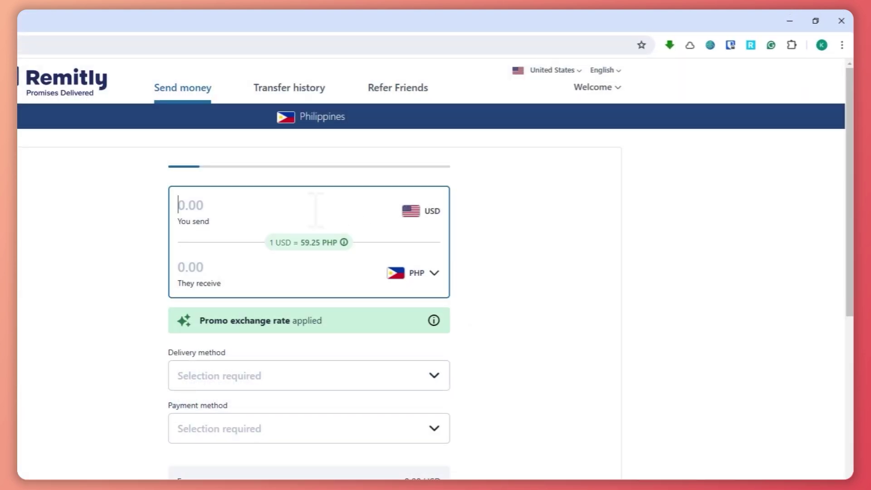
pyautogui.click(284, 377)
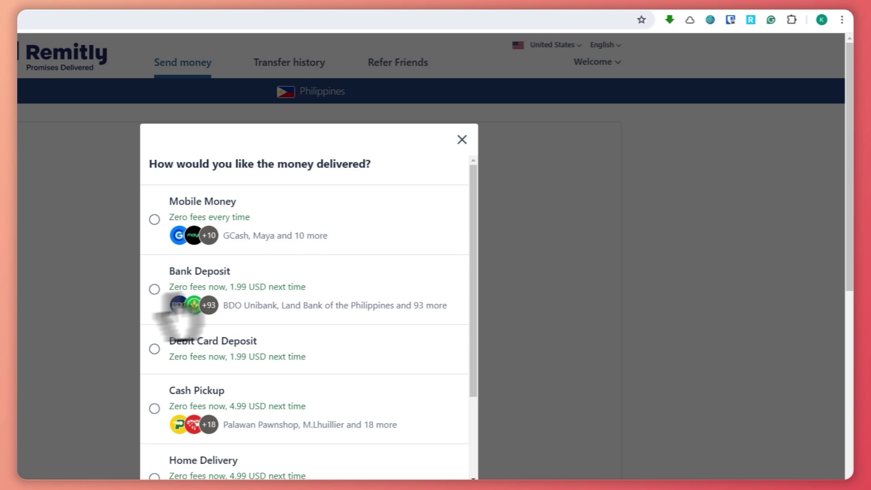
pyautogui.scroll(-2, 218, 408)
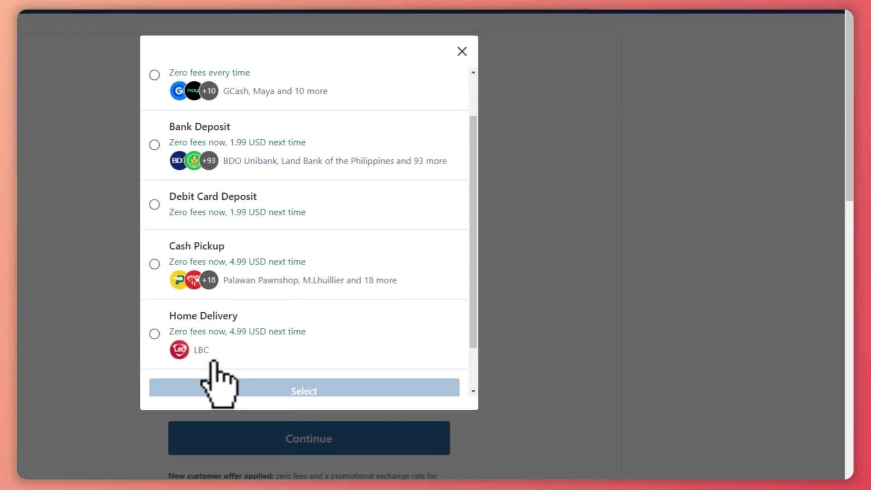
pyautogui.click(154, 333)
pyautogui.click(318, 390)
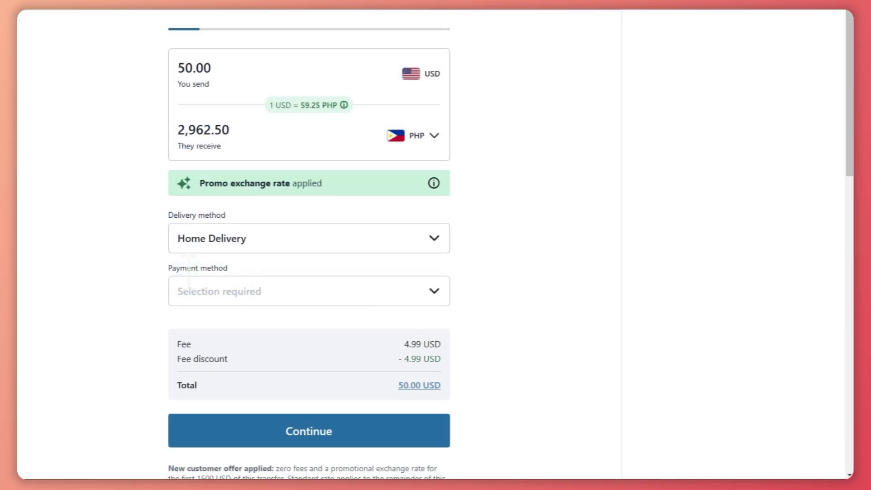
# - Choose Bank Account as the payment method
pyautogui.click(290, 293)
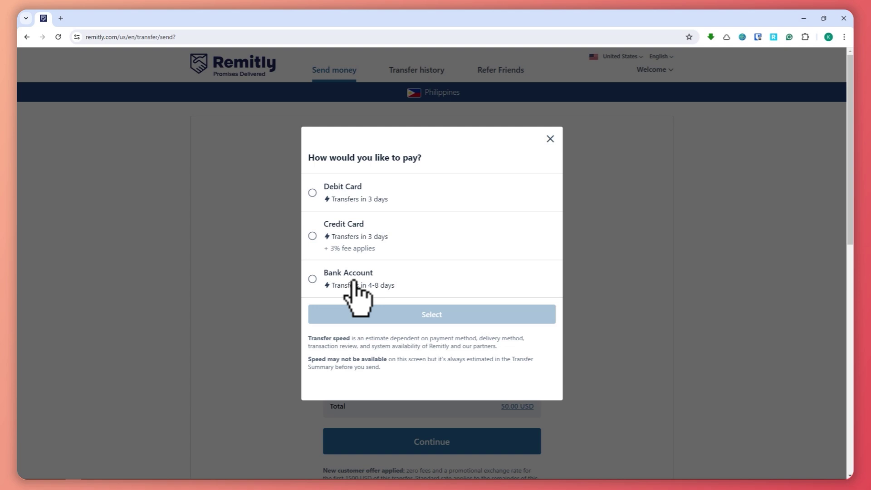
pyautogui.click(354, 286)
pyautogui.click(427, 315)
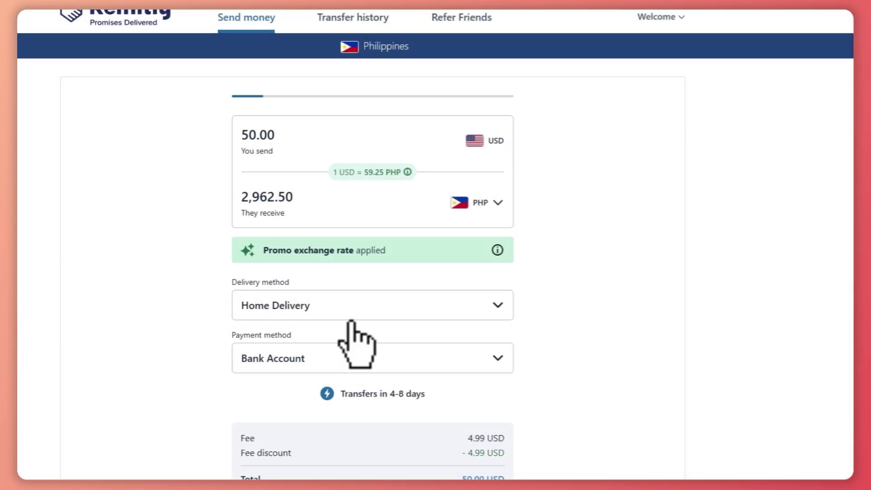
pyautogui.scroll(-4, 352, 322)
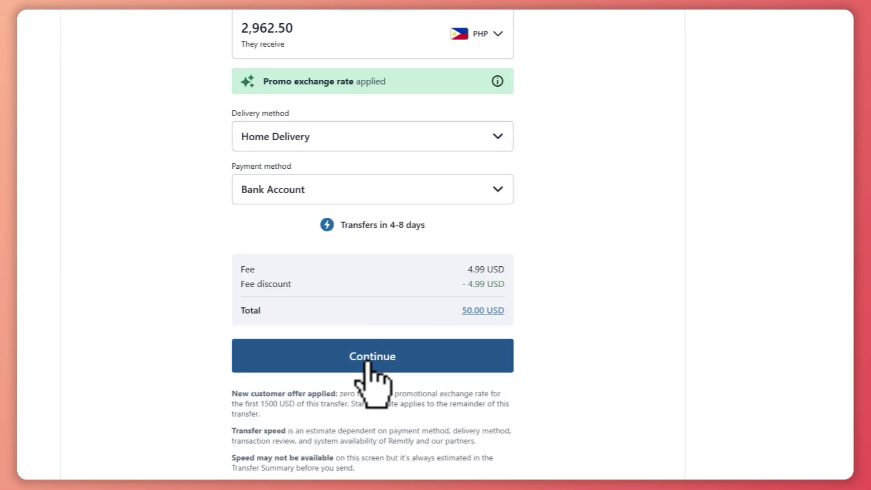
# - Pick LBC home delivery and enter the recipient's first, middle and last name
pyautogui.click(368, 362)
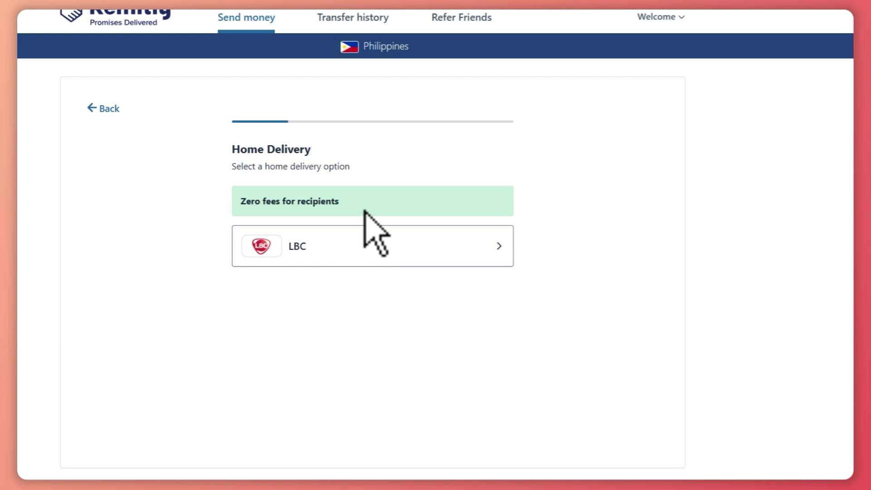
pyautogui.click(319, 239)
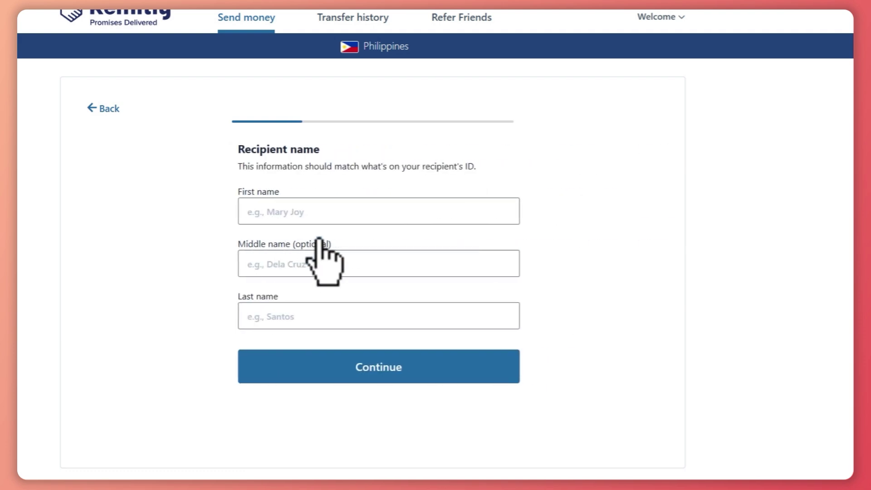
pyautogui.click(325, 207)
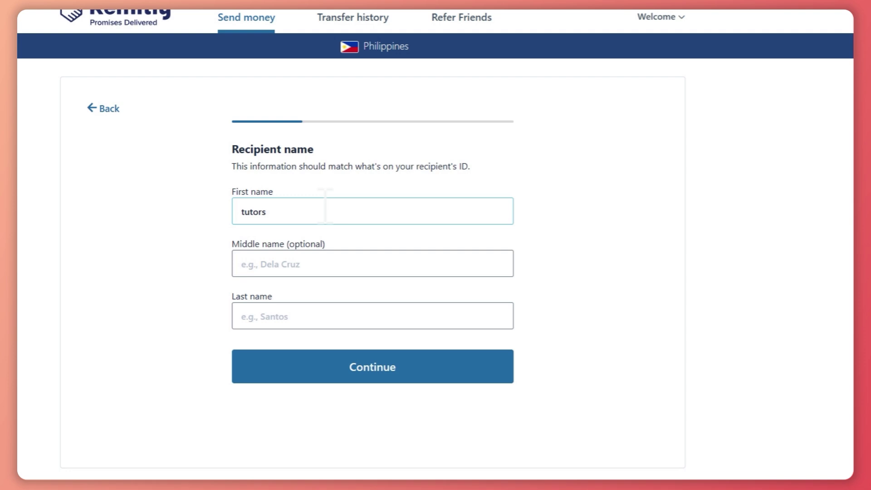
pyautogui.press('Tab')
pyautogui.write('kyle')
pyautogui.press('Tab')
pyautogui.write('kyl')
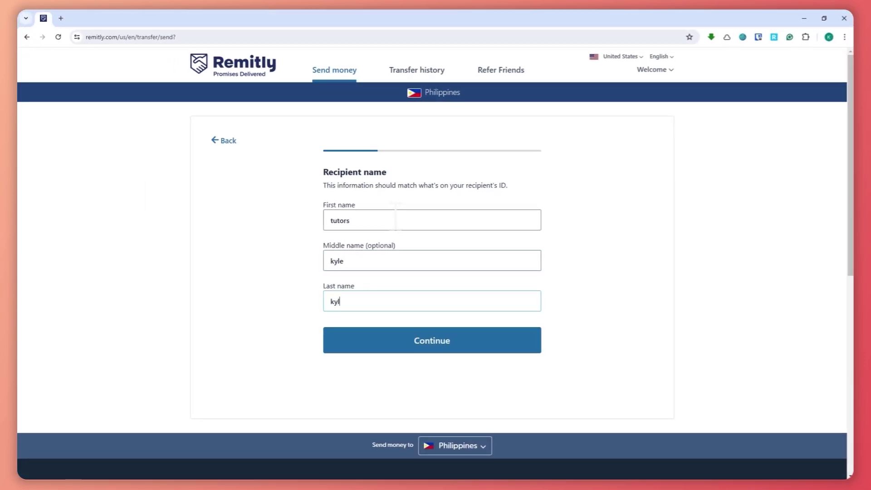
pyautogui.press('BackSpace')
pyautogui.press('BackSpace')
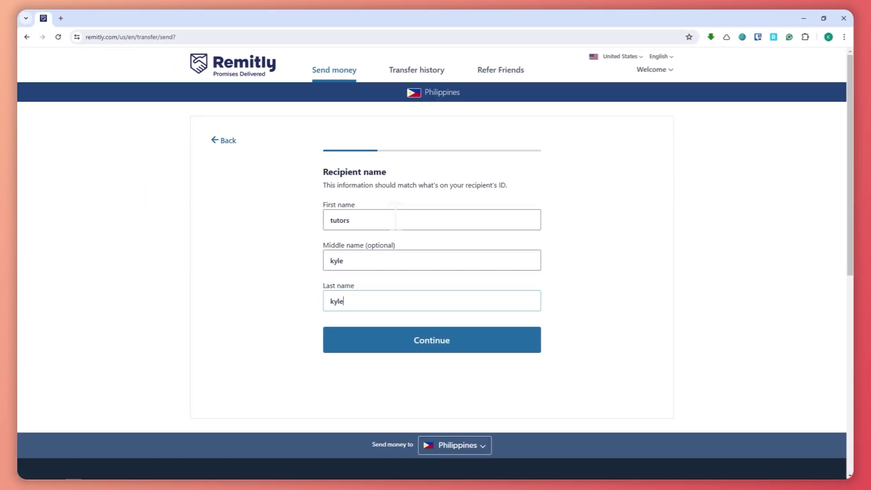
pyautogui.write('yle')
pyautogui.click(453, 341)
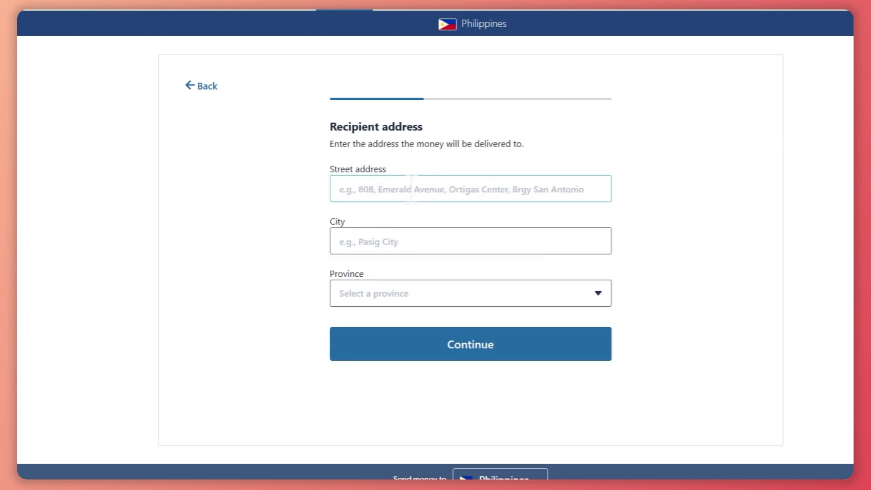
# - Enter the recipient's city, choose Bataan as the province, and submit the address
pyautogui.click(444, 241)
pyautogui.write('yqywqyqwywqy')
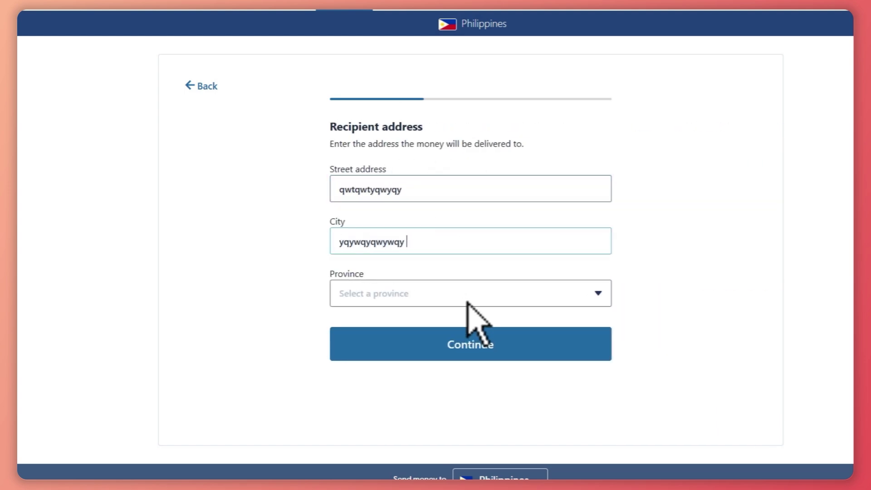
pyautogui.click(467, 302)
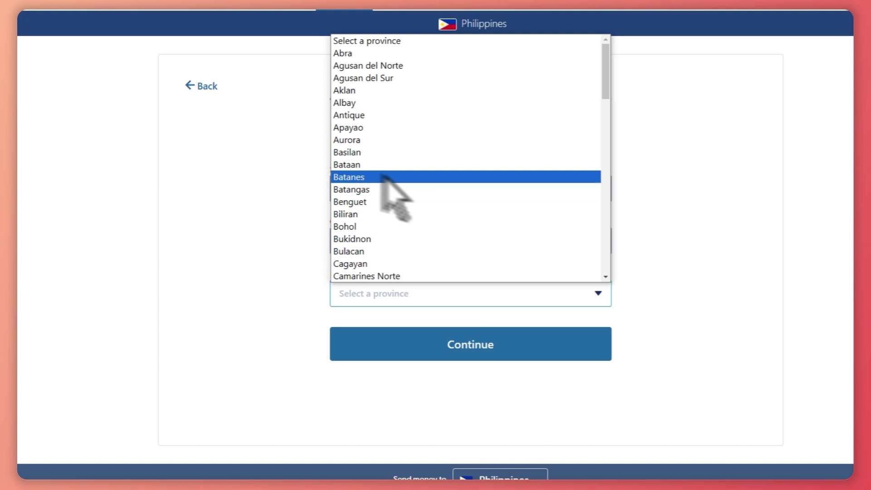
pyautogui.scroll(-3, 403, 202)
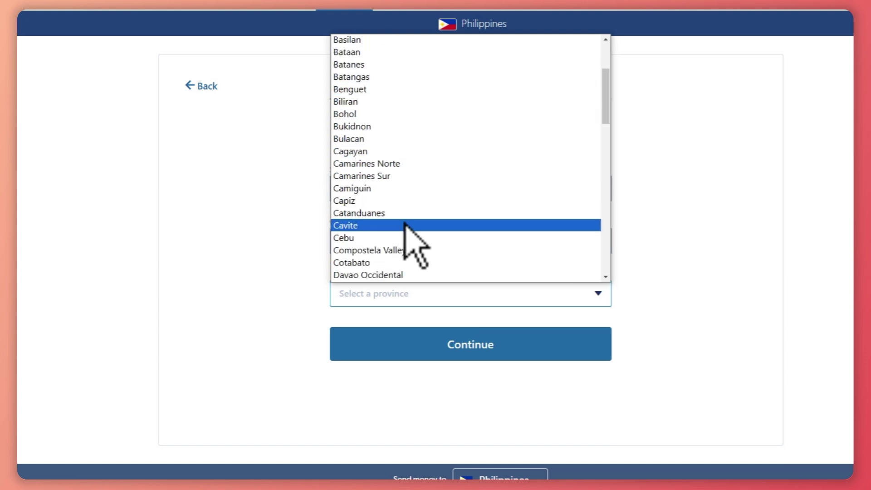
pyautogui.scroll(-6, 405, 229)
pyautogui.scroll(-6, 422, 200)
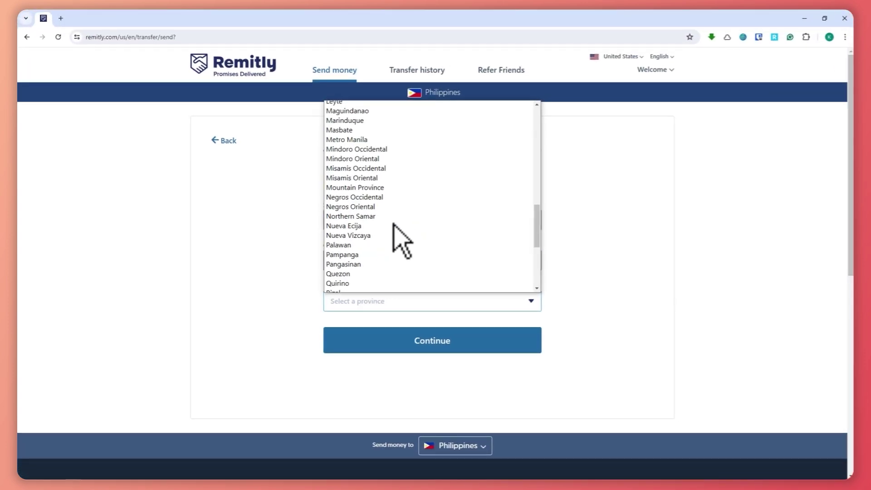
pyautogui.scroll(-3, 399, 263)
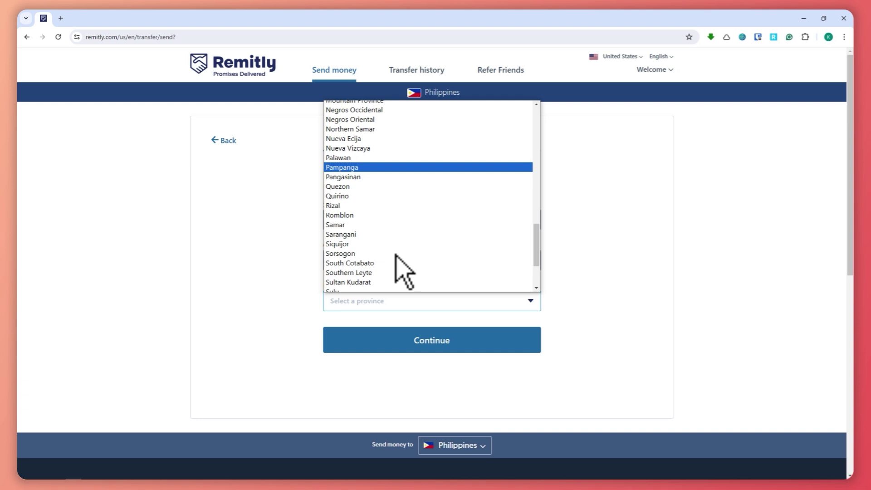
pyautogui.scroll(15, 385, 222)
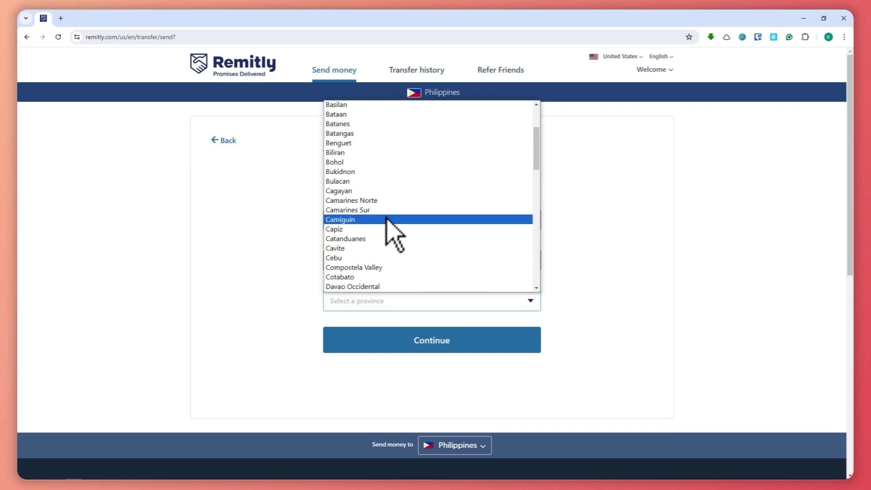
pyautogui.scroll(3, 394, 218)
pyautogui.scroll(-20, 392, 222)
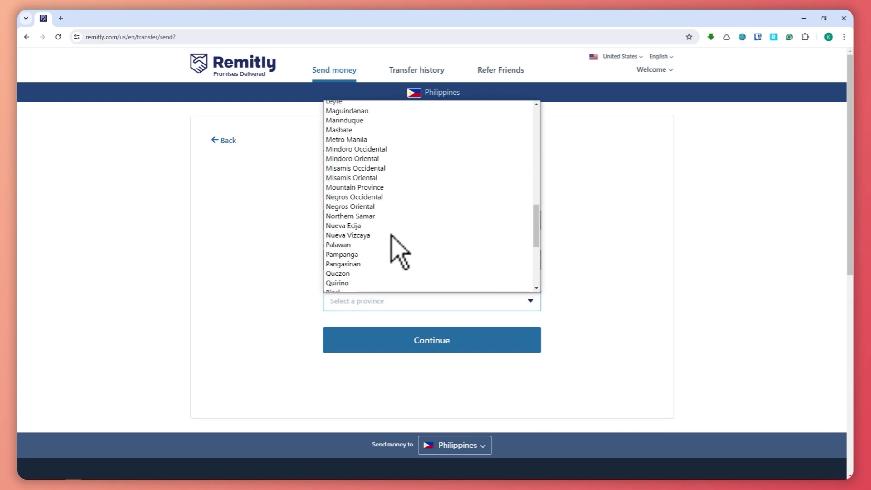
pyautogui.click(597, 278)
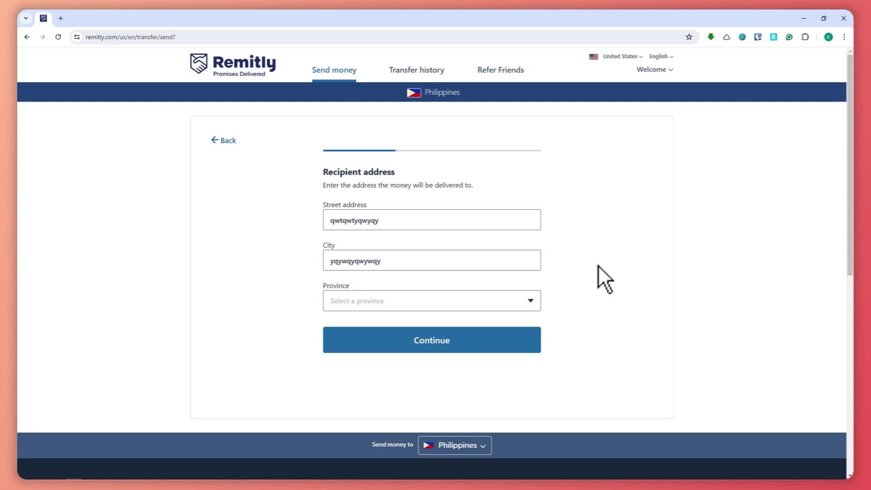
pyautogui.click(368, 269)
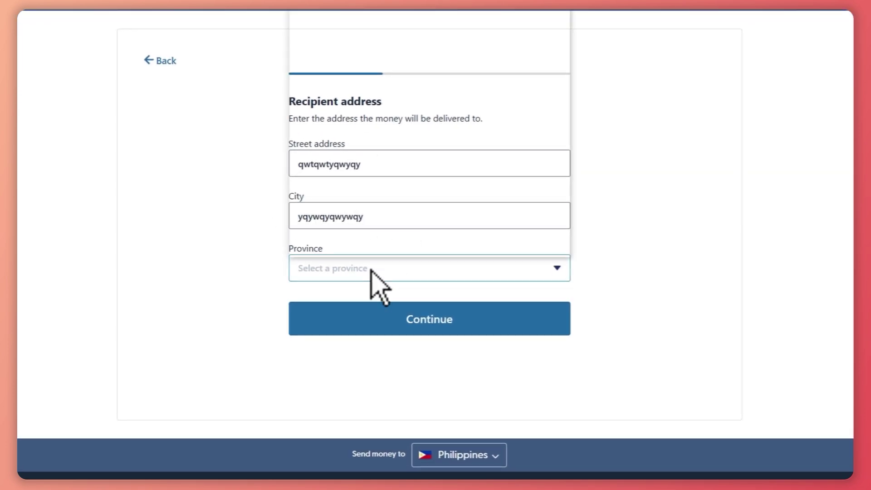
pyautogui.click(369, 152)
pyautogui.click(439, 326)
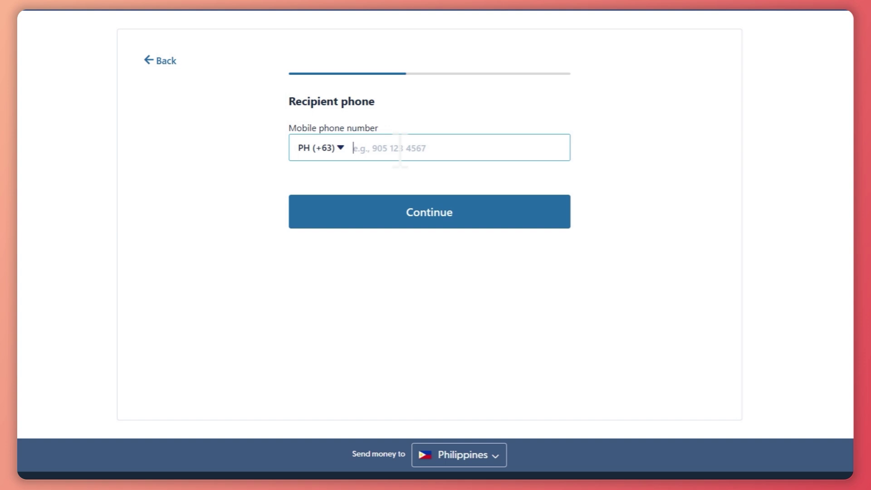
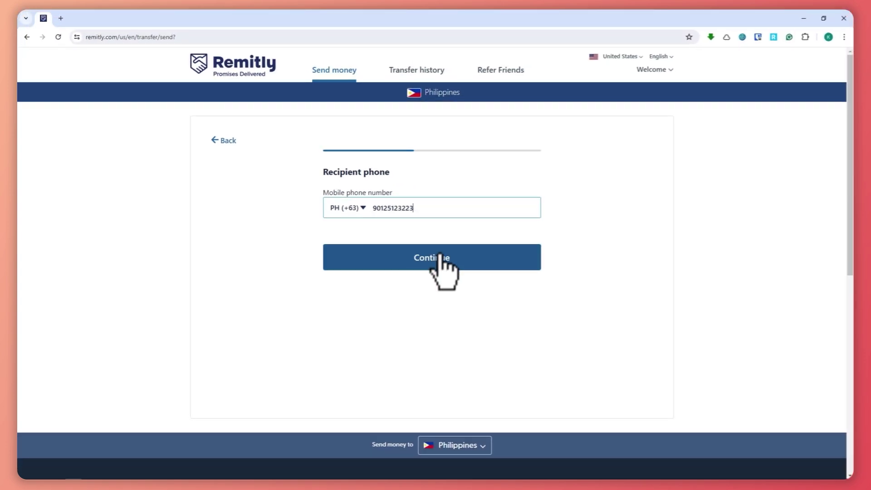
# - Enter the recipient's phone number, correcting it after the first attempt is rejected
pyautogui.click(439, 256)
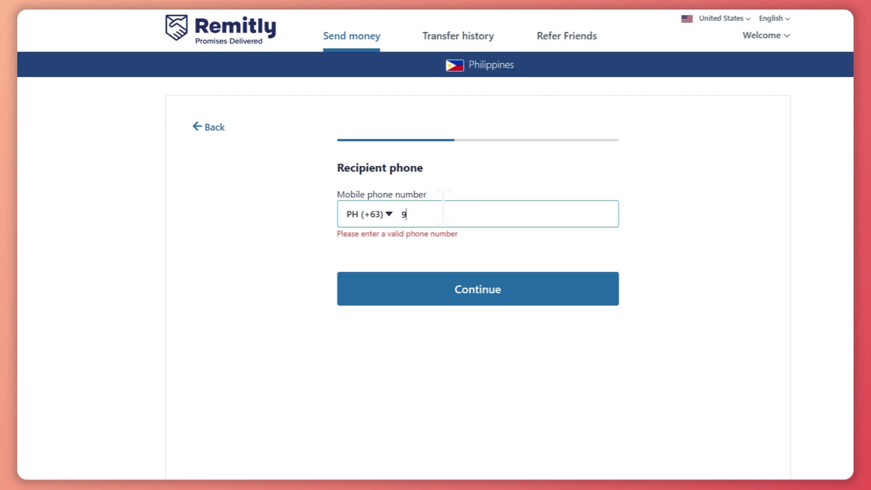
pyautogui.write('2 45')
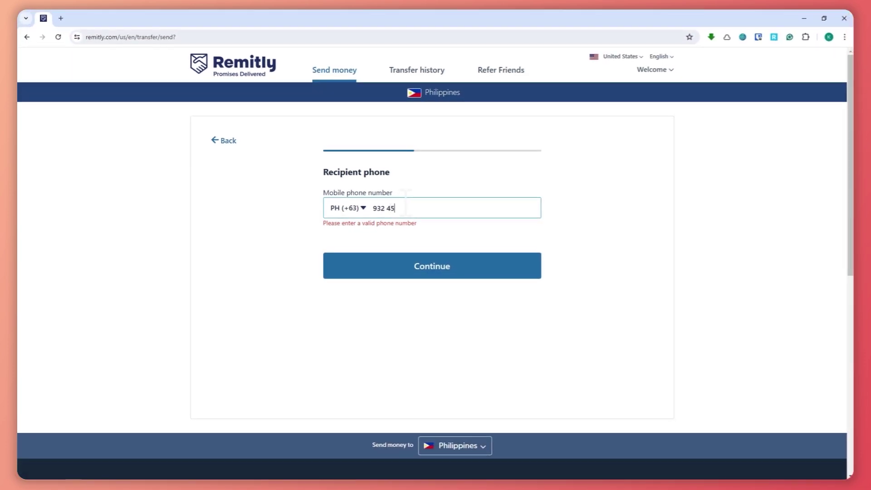
pyautogui.write('6 782')
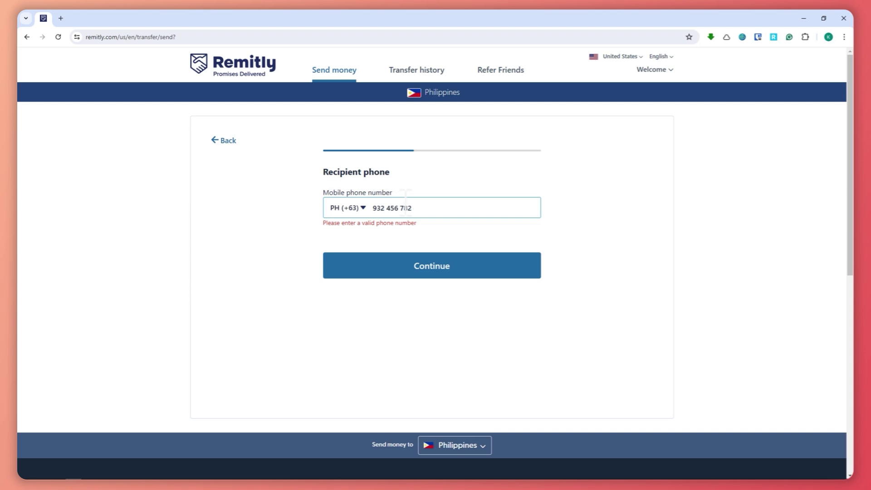
pyautogui.write('1')
pyautogui.click(420, 256)
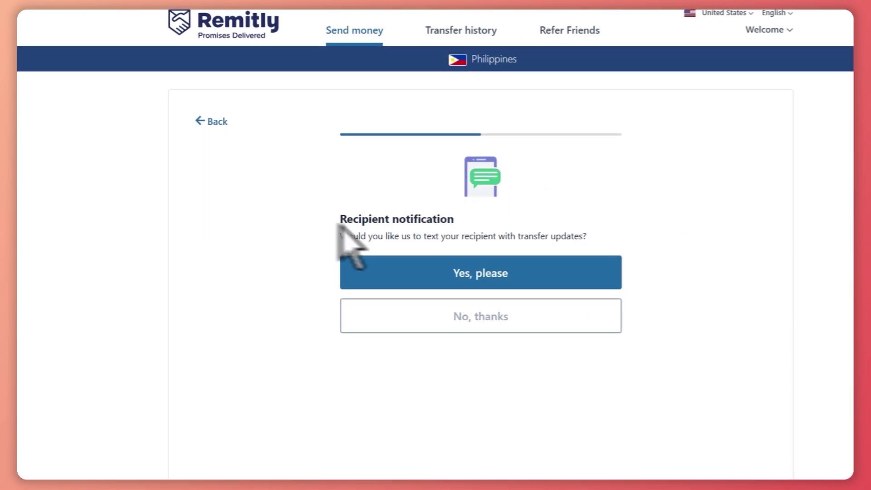
# - Answer 'Yes, please' to texting the recipient transfer updates
pyautogui.moveTo(395, 240); pyautogui.dragTo(592, 236)
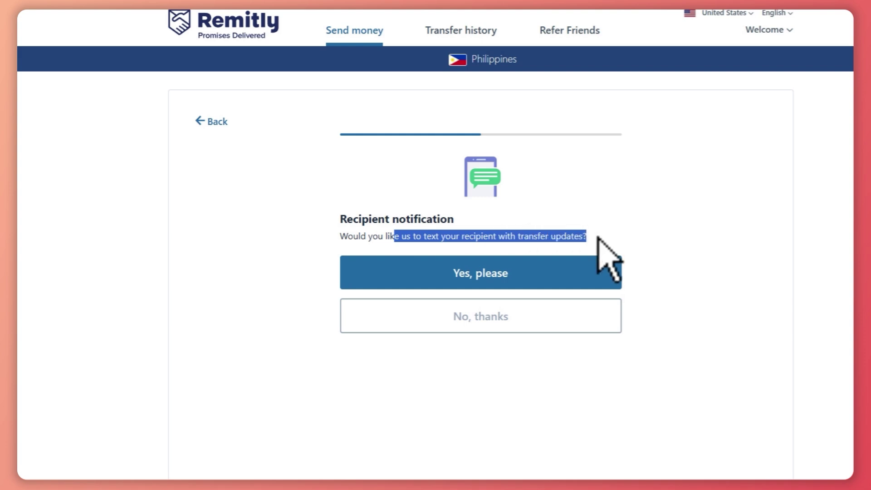
pyautogui.click(692, 259)
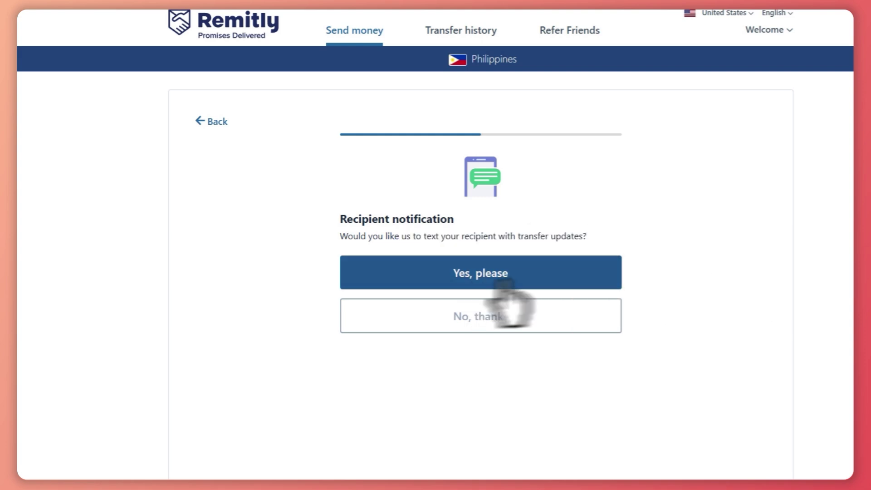
pyautogui.click(470, 277)
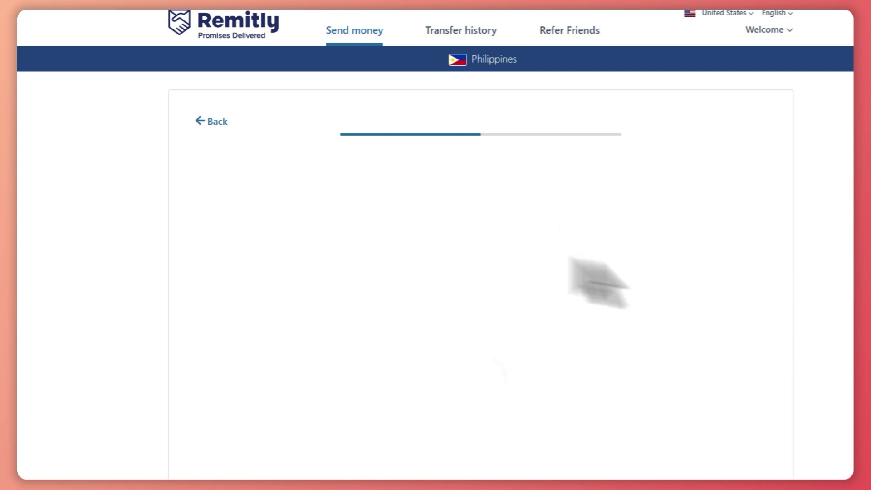
pyautogui.click(487, 212)
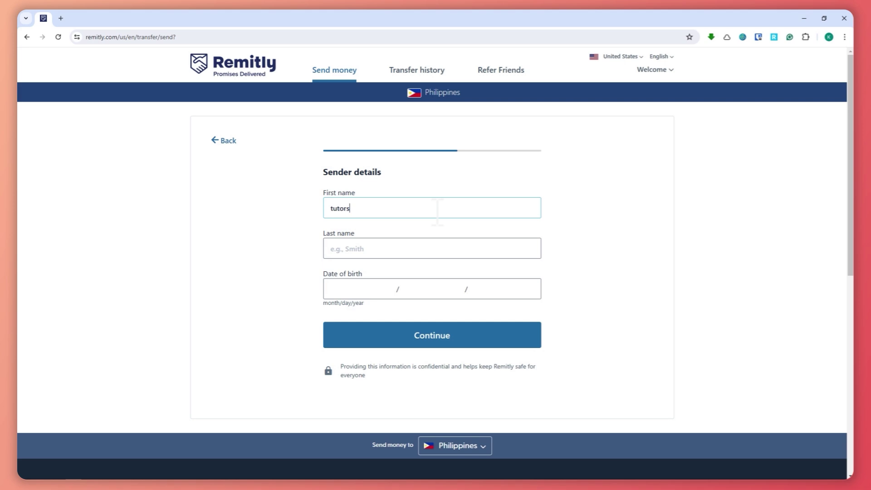
# - Enter the sender's first name, last name and date of birth, then confirm them
pyautogui.press('Tab')
pyautogui.write('k')
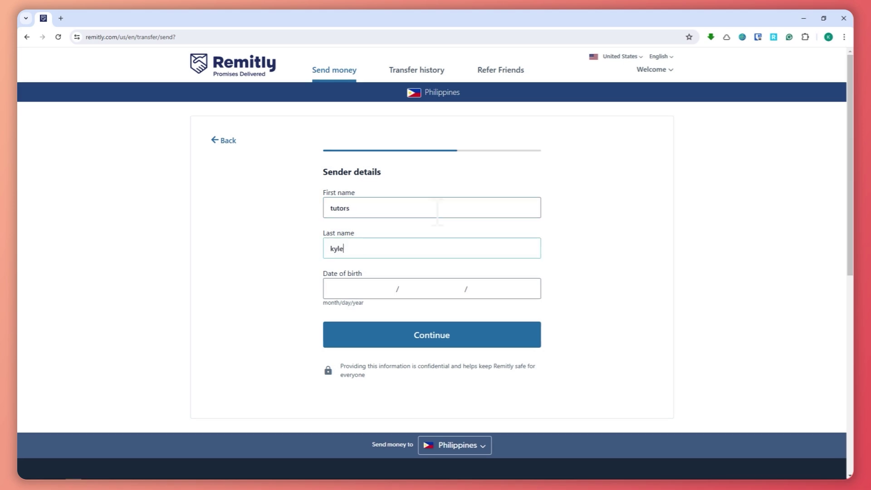
pyautogui.press('Tab')
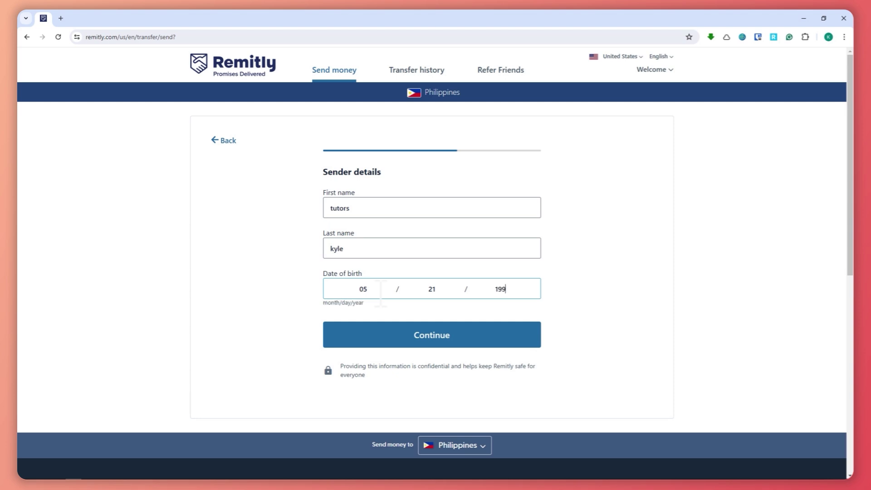
pyautogui.click(388, 338)
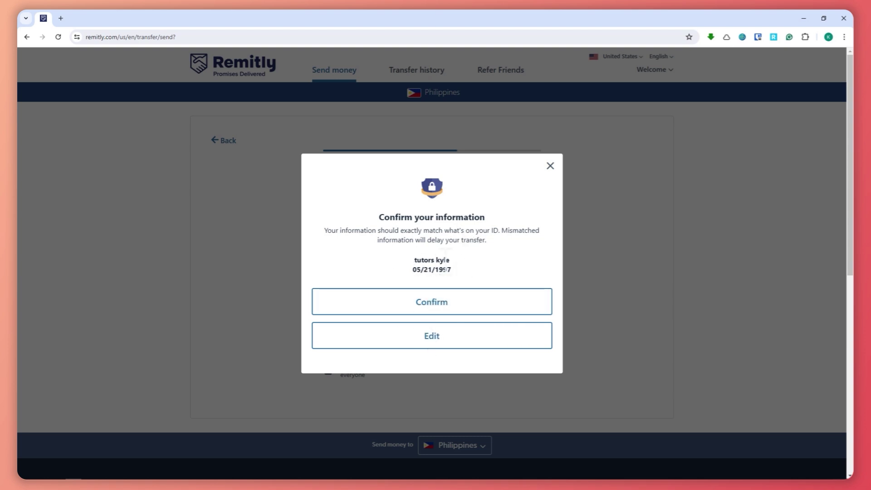
pyautogui.click(468, 299)
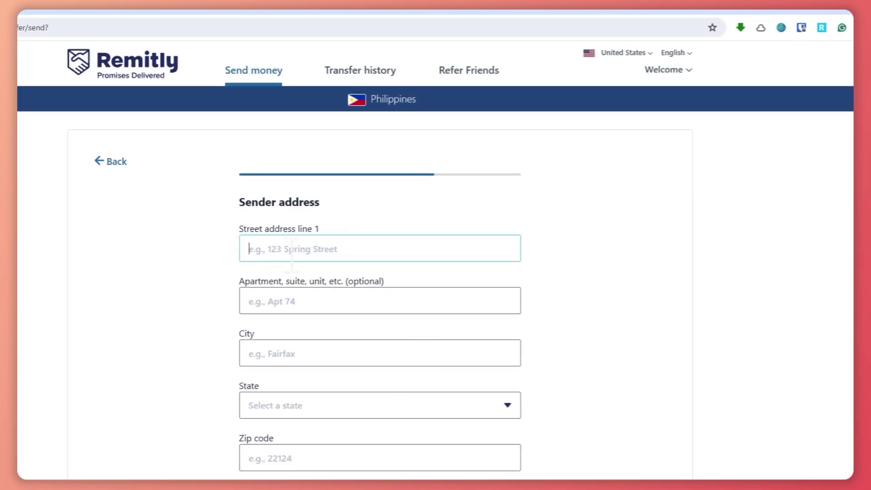
# - Fill the sender's street, apartment and city, choose Texas as state, and correct the zip code
pyautogui.write('12512')
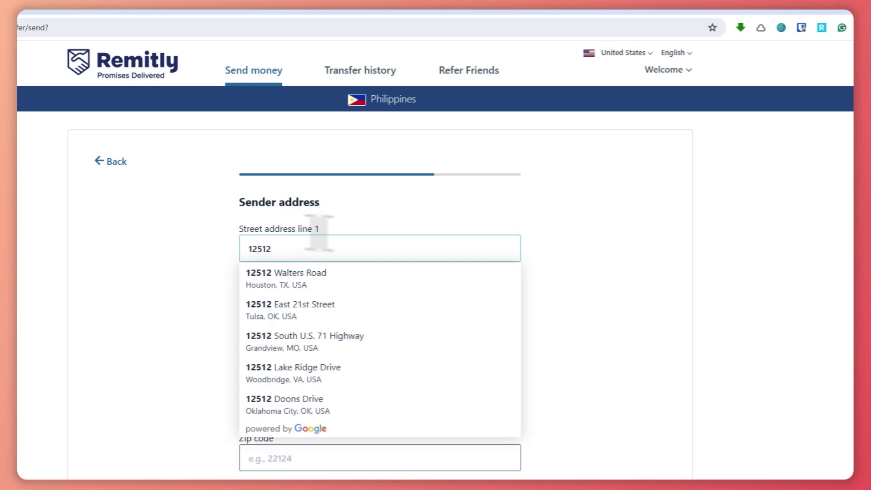
pyautogui.click(536, 306)
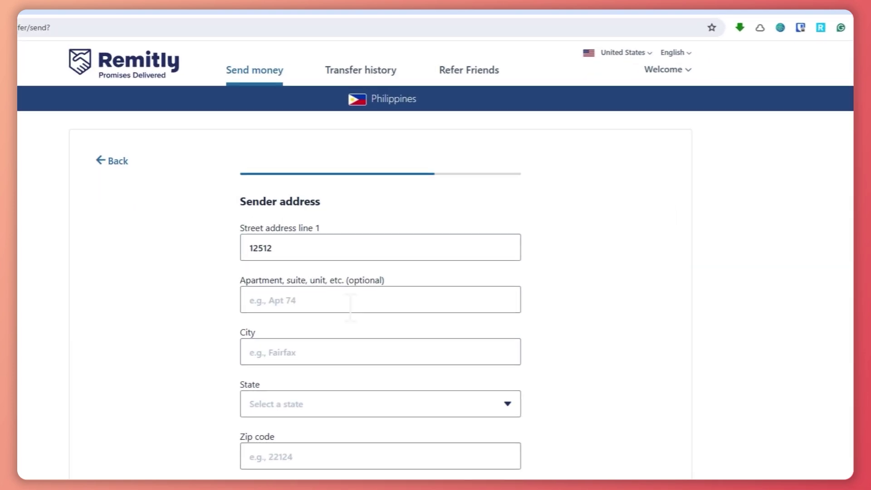
pyautogui.click(350, 306)
pyautogui.write('qwtqwtqwt')
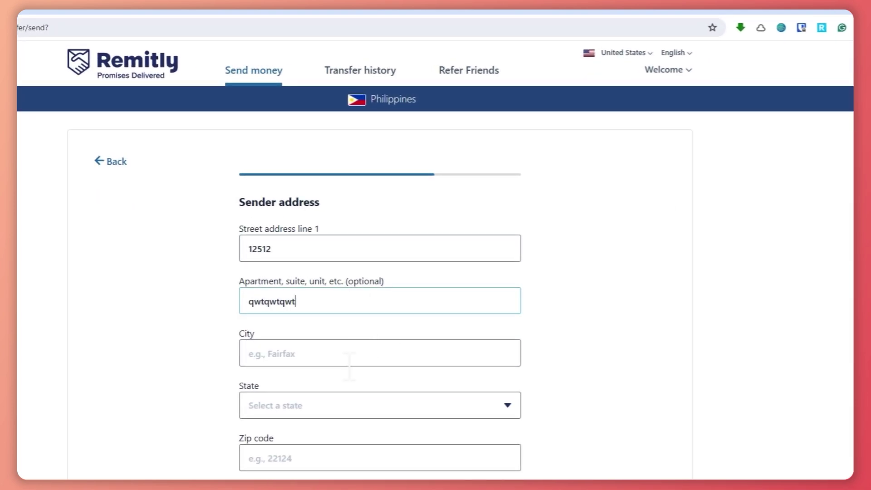
pyautogui.click(352, 353)
pyautogui.write('asqwt')
pyautogui.click(341, 417)
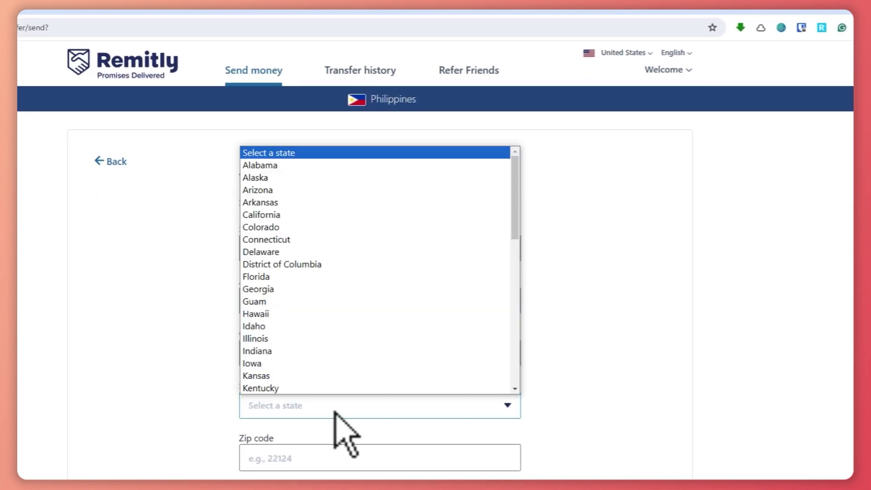
pyautogui.scroll(-10, 298, 313)
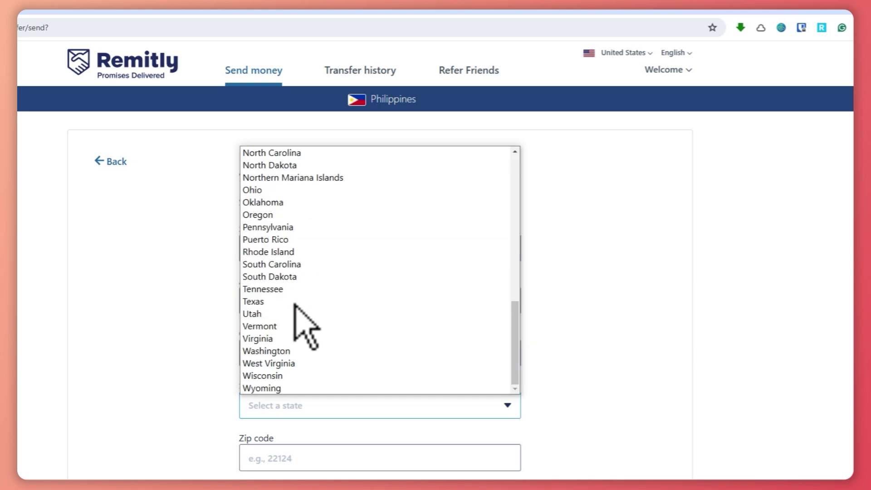
pyautogui.scroll(10, 317, 345)
pyautogui.scroll(-10, 316, 332)
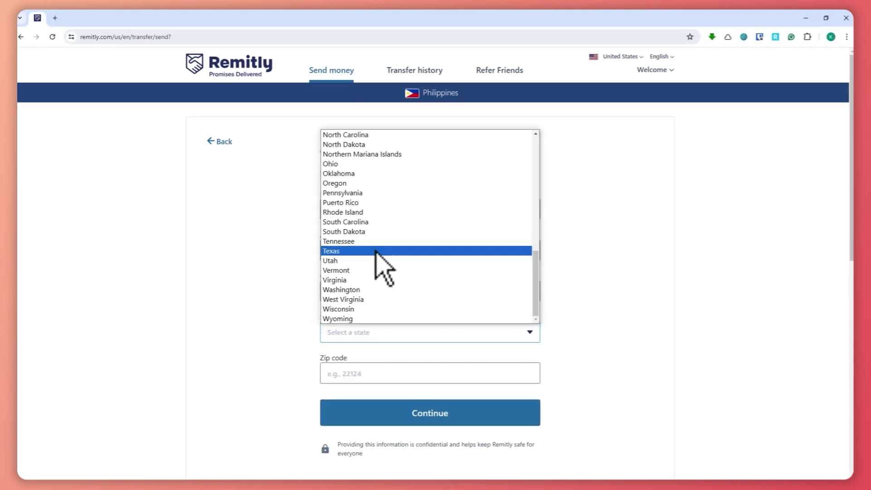
pyautogui.click(311, 302)
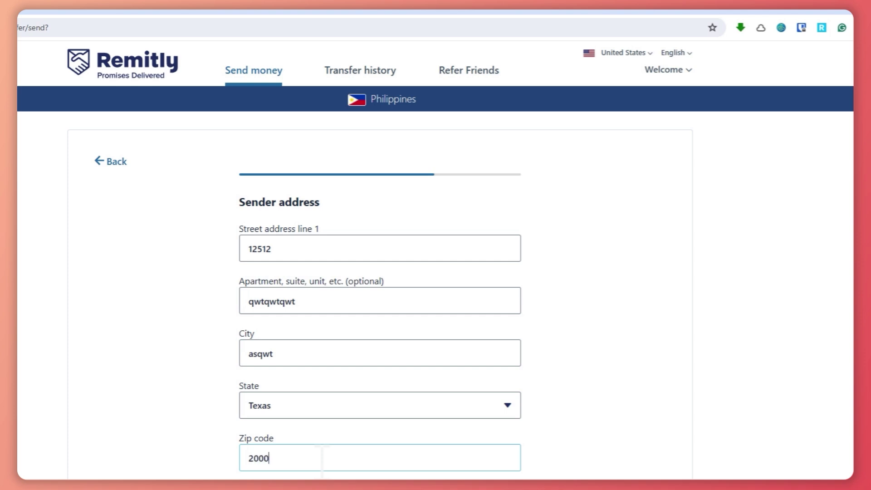
pyautogui.click(365, 449)
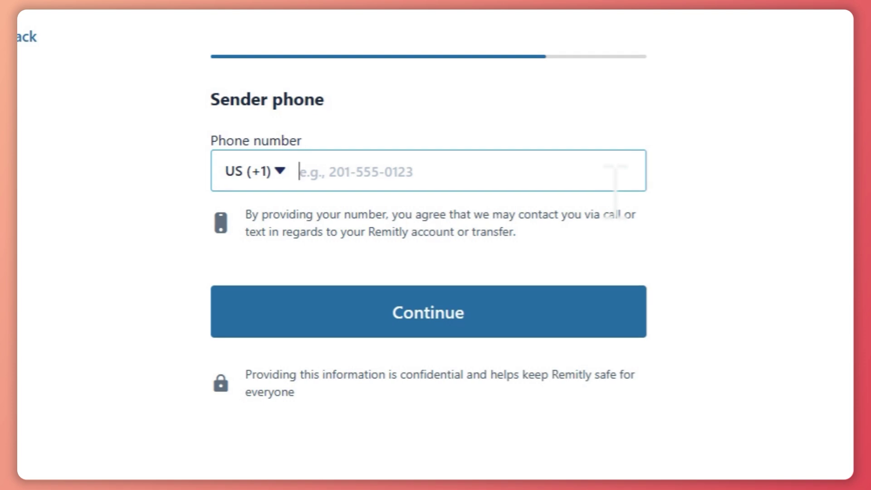
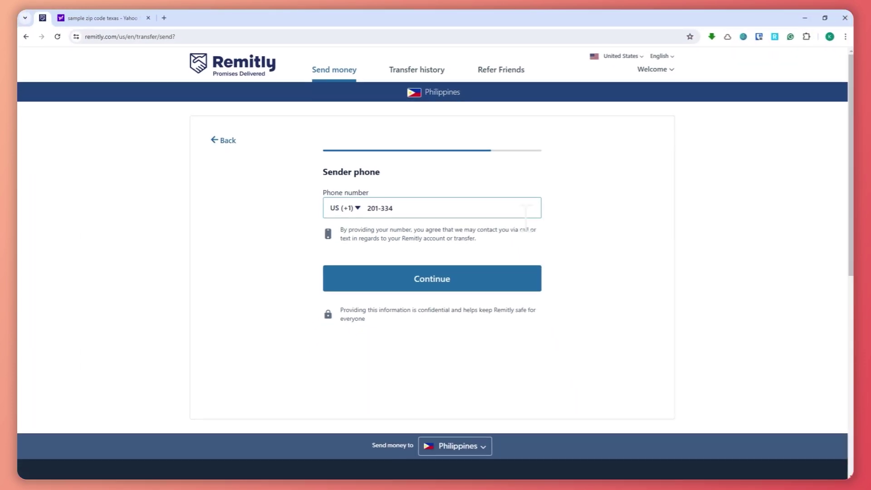
# - Enter the sender's phone number and submit it
pyautogui.scroll(-2, 525, 214)
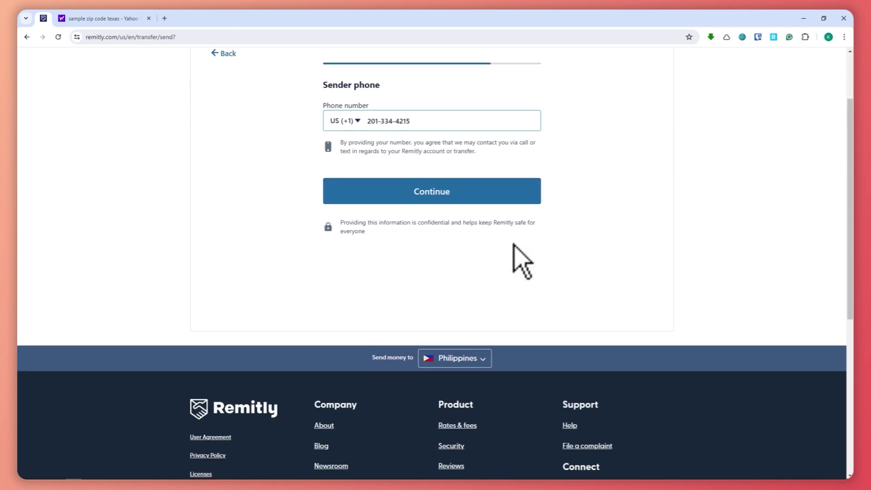
pyautogui.click(513, 190)
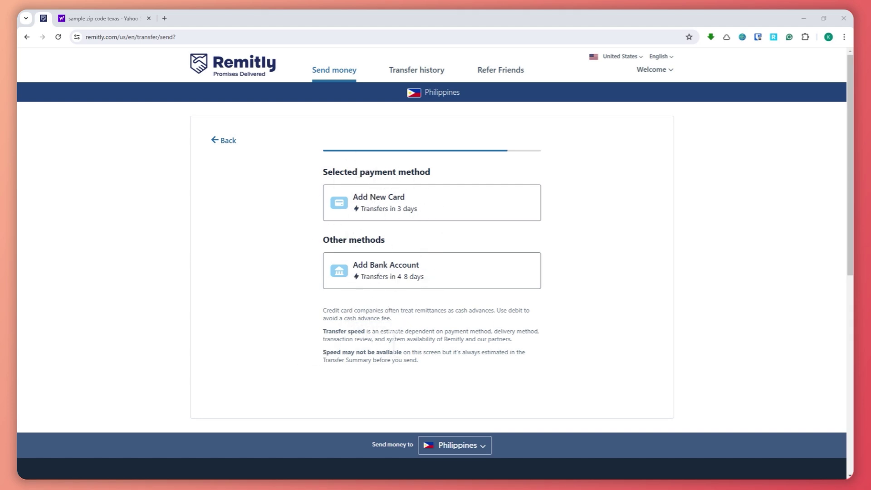
# - Review the transfer speed note with Add New Card (3 days) as the selected payment method
pyautogui.moveTo(326, 352); pyautogui.dragTo(404, 351)
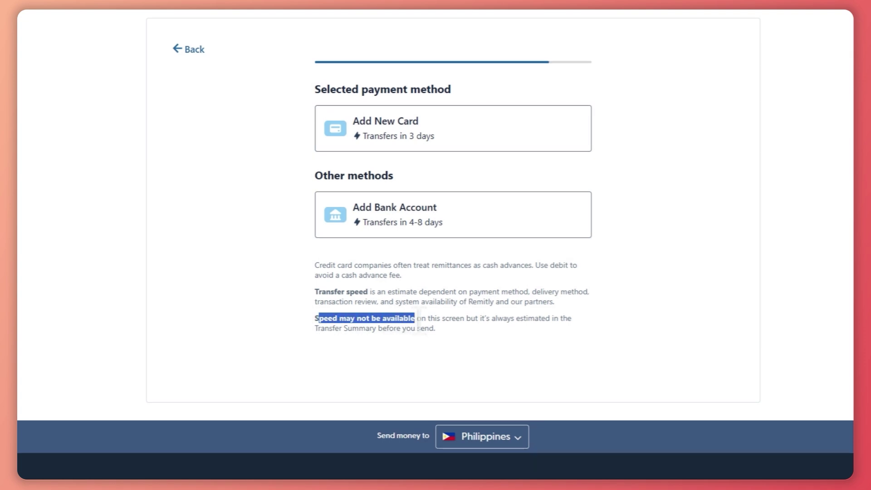
pyautogui.moveTo(507, 323); pyautogui.dragTo(445, 331)
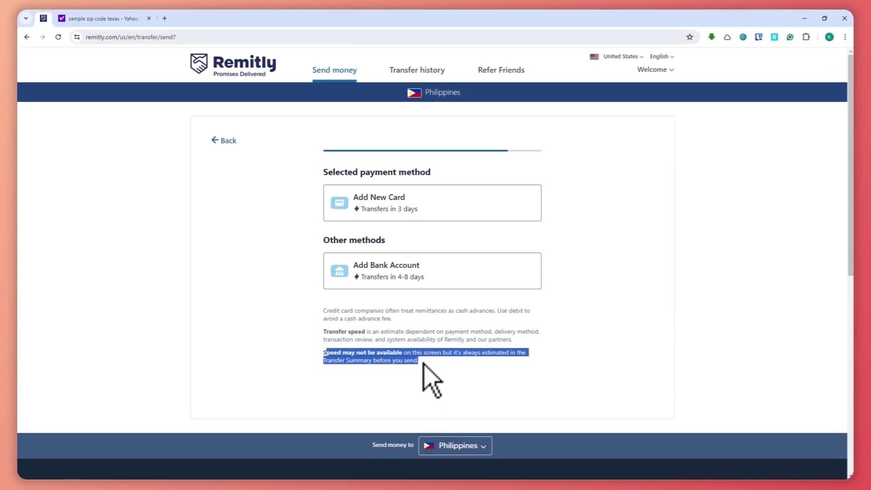
pyautogui.click(474, 386)
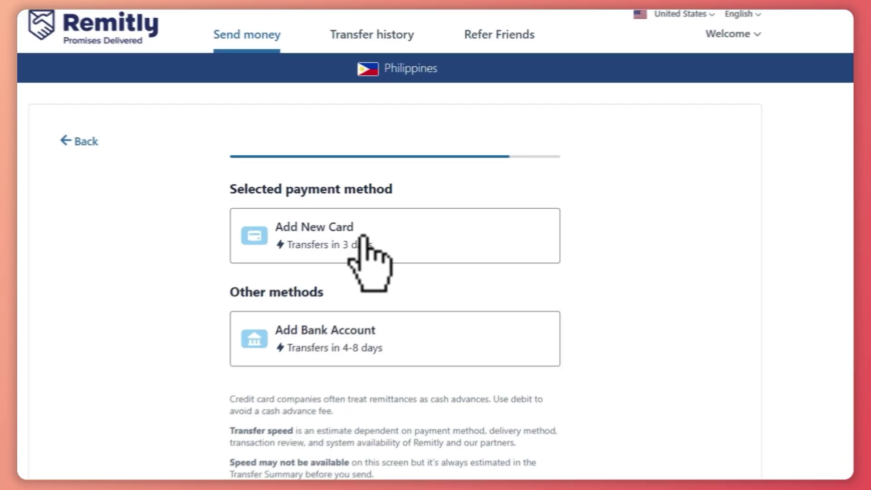
pyautogui.click(314, 275)
pyautogui.scroll(-5, 354, 318)
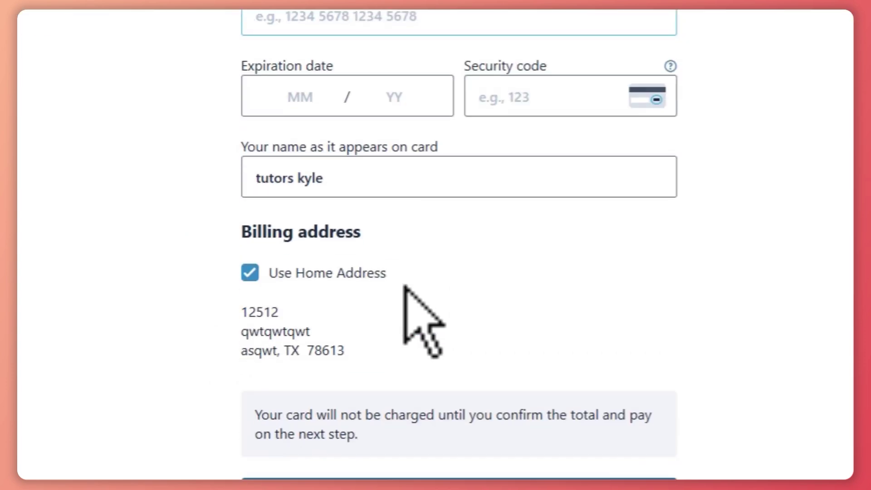
pyautogui.scroll(4, 409, 311)
pyautogui.scroll(-6, 282, 383)
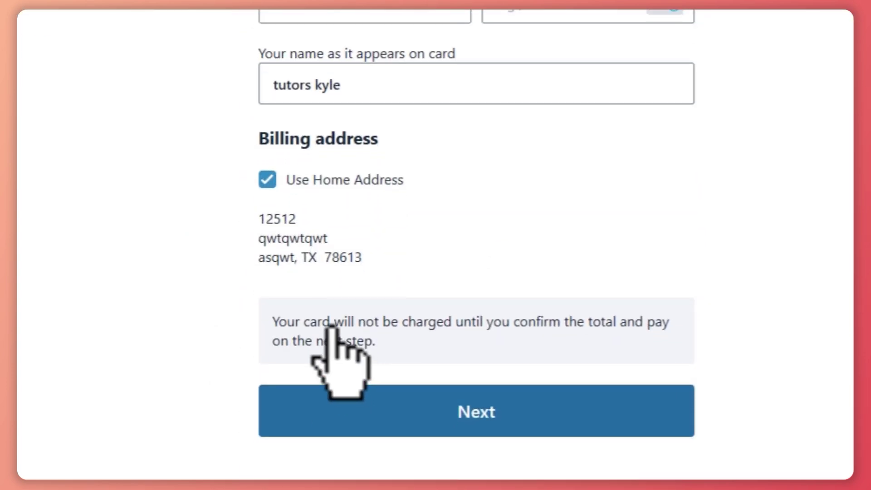
pyautogui.moveTo(274, 320); pyautogui.dragTo(526, 349)
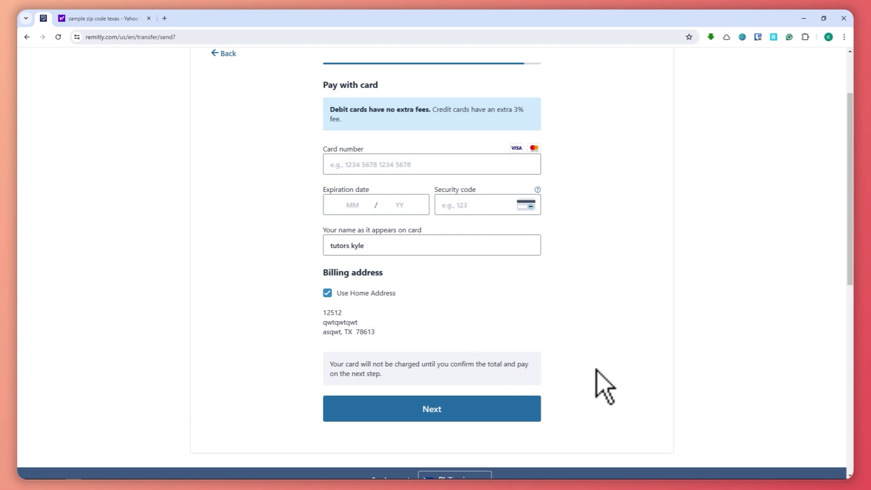
pyautogui.scroll(2, 596, 369)
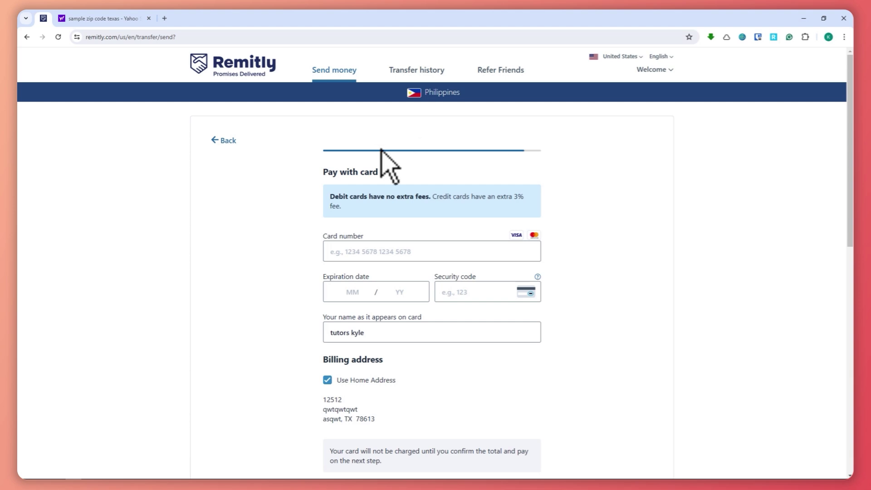
pyautogui.scroll(-1, 373, 175)
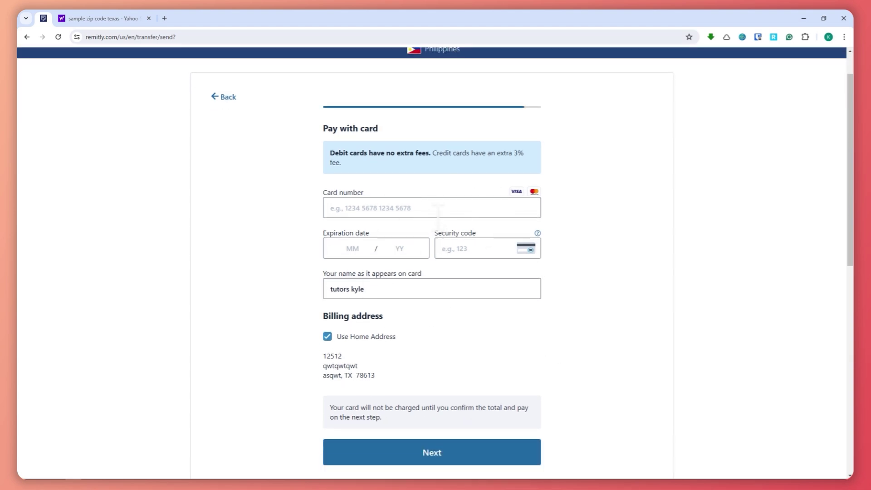